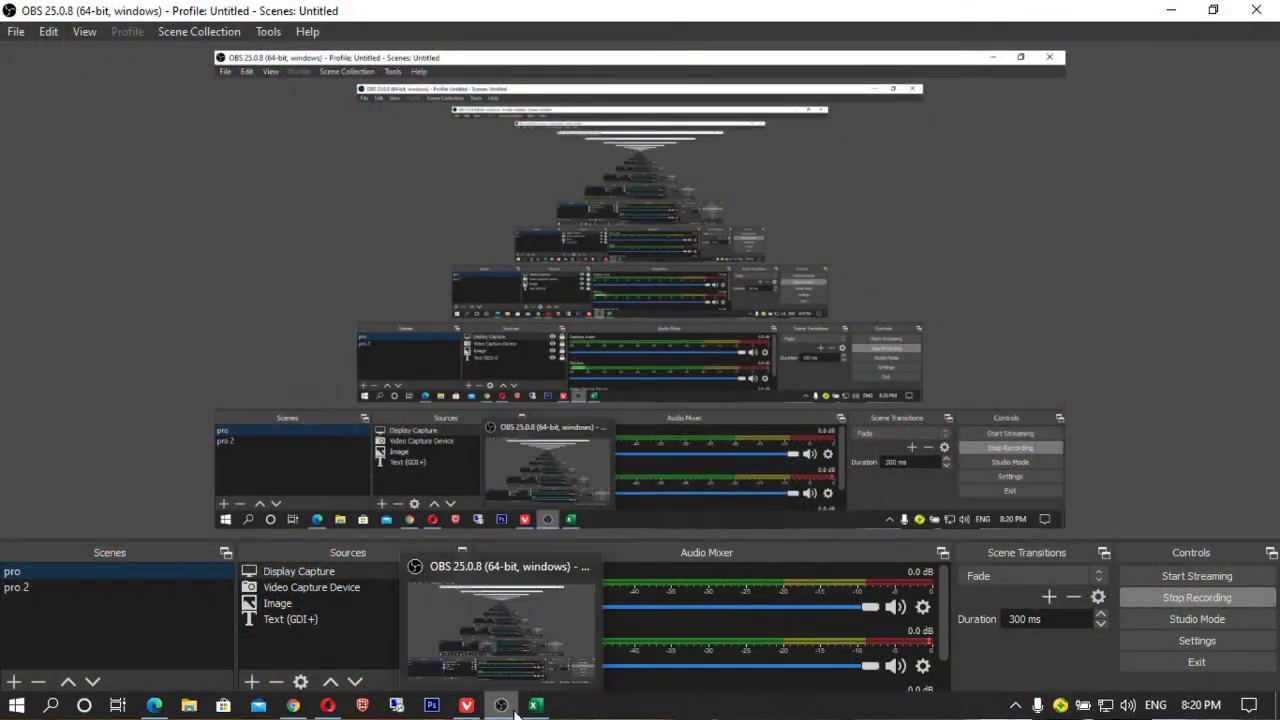
Switch from OBS Studio to the Excel Book1 workbook holding the seven-row name list.
click(535, 705)
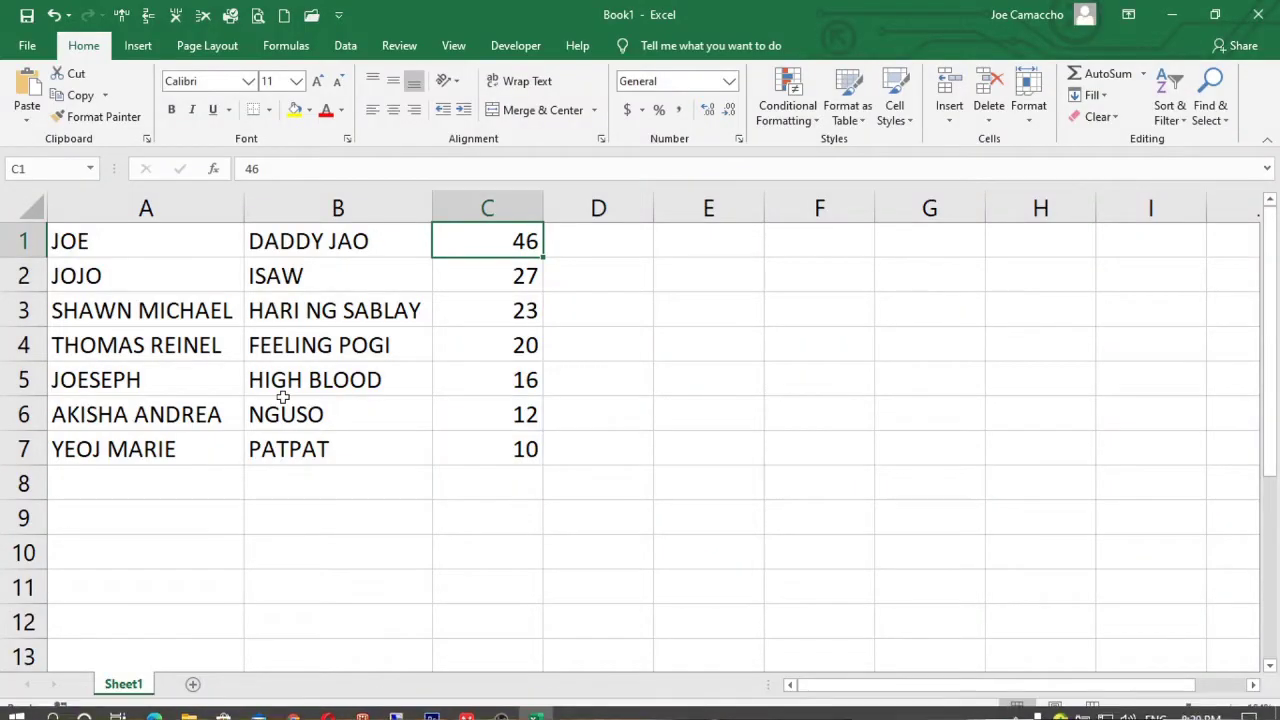
Step through the names in cells A1 to A7, then bring the YouTube Studio Chrome window forward.
click(155, 249)
click(144, 309)
click(142, 338)
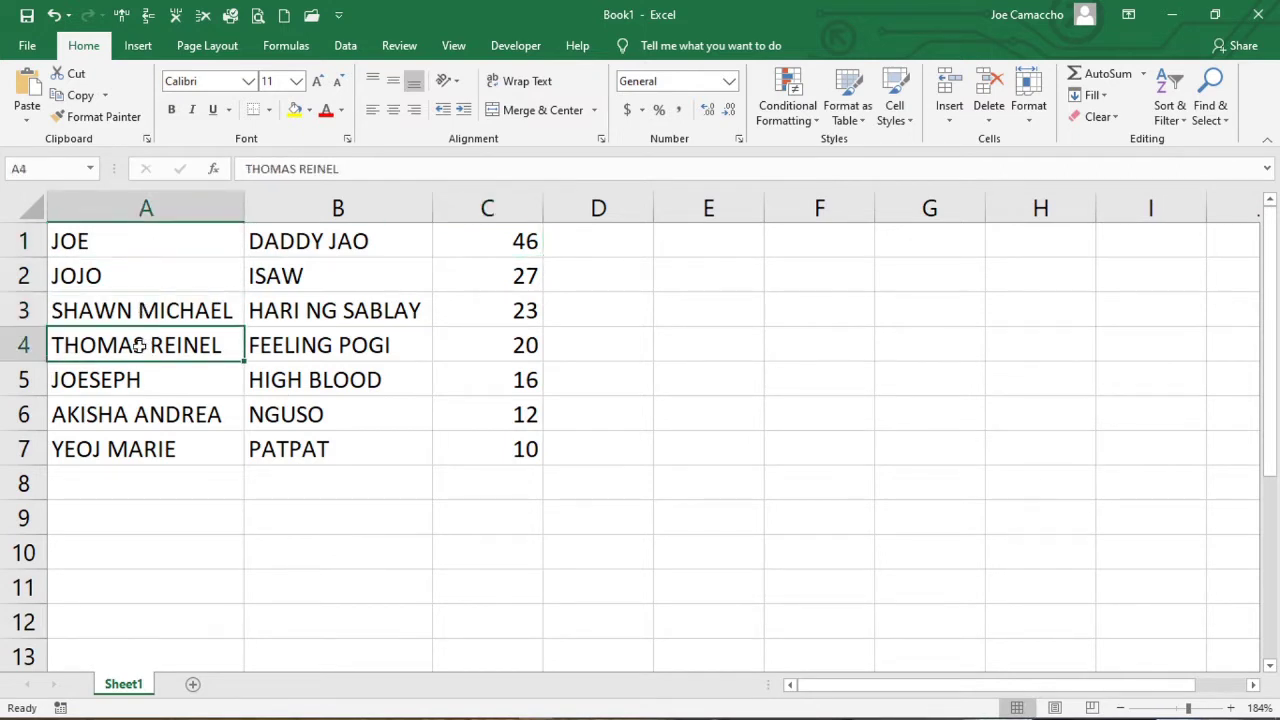
click(137, 372)
click(136, 408)
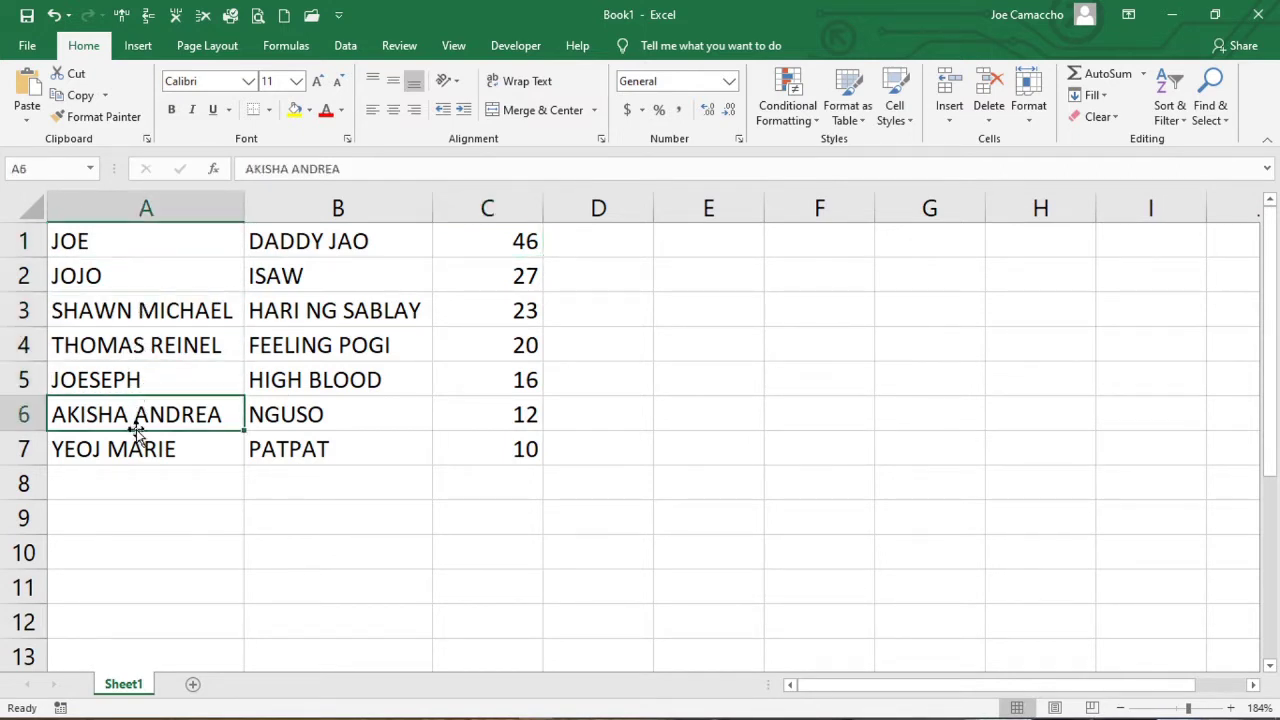
click(136, 433)
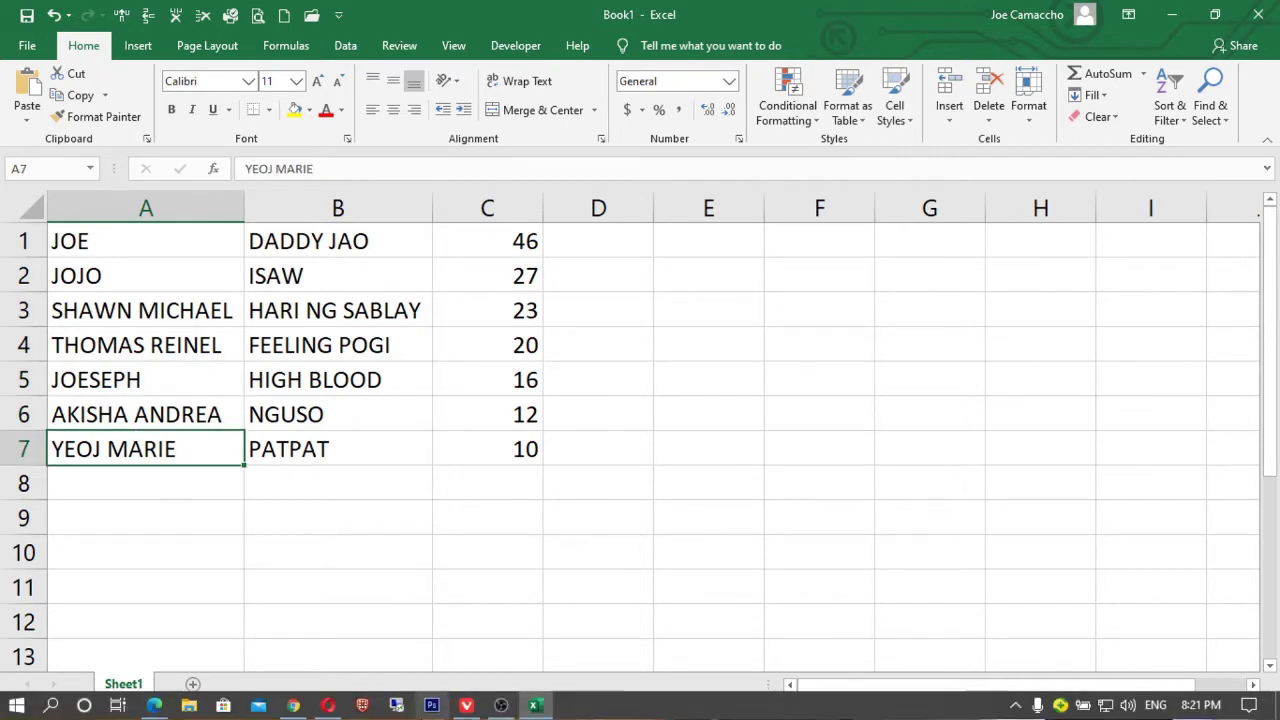
mouse_move(466, 708)
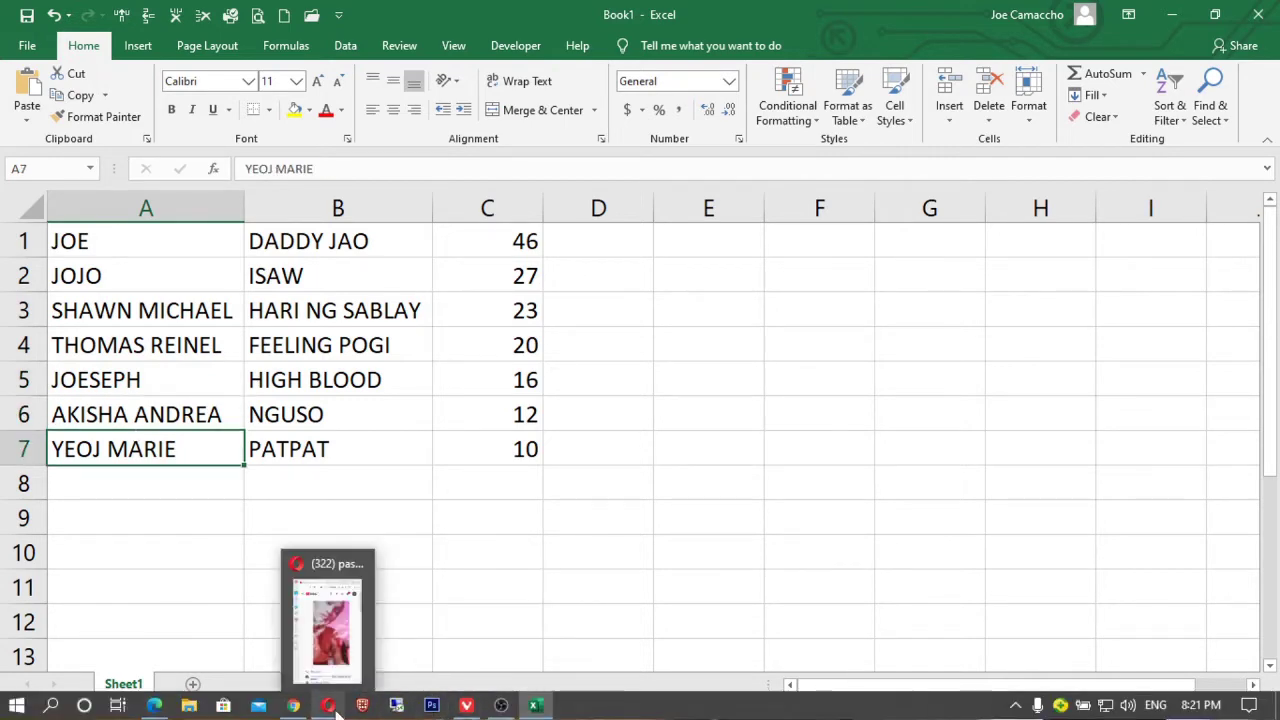
click(297, 708)
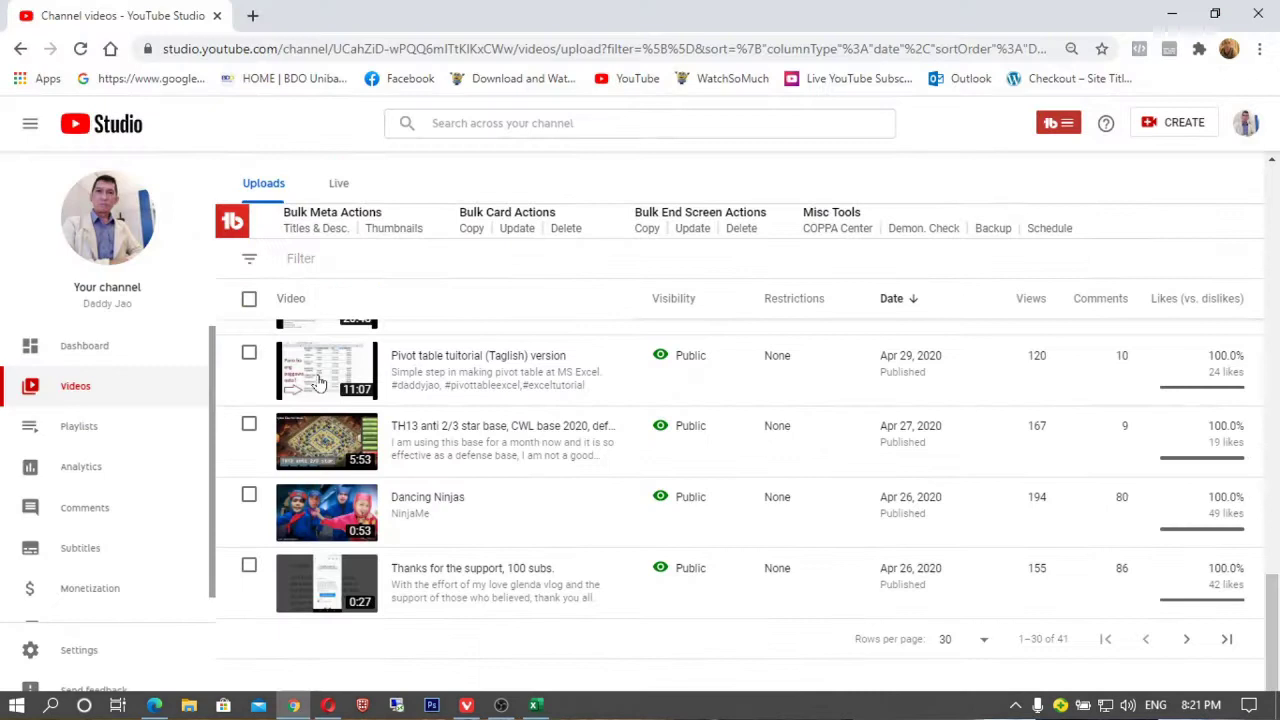
Google 'what is macro visual basic on excel' in a new tab, then return to Book1.
click(251, 15)
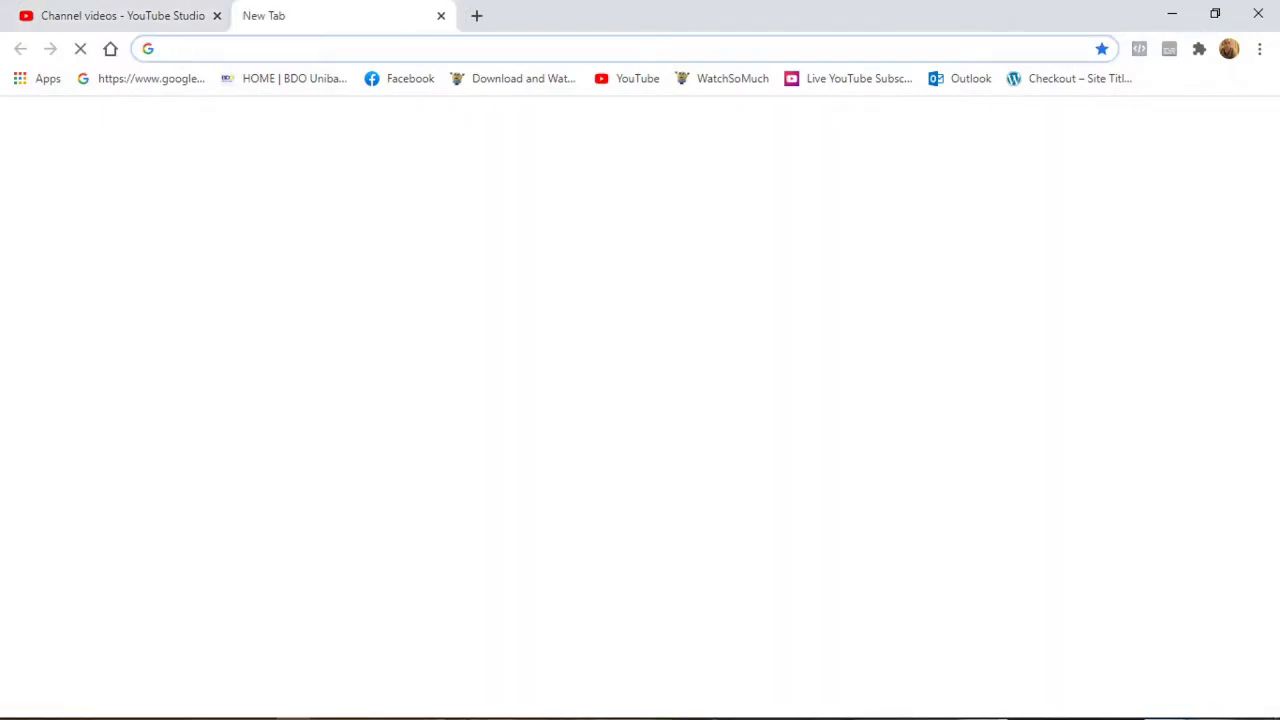
text(what)
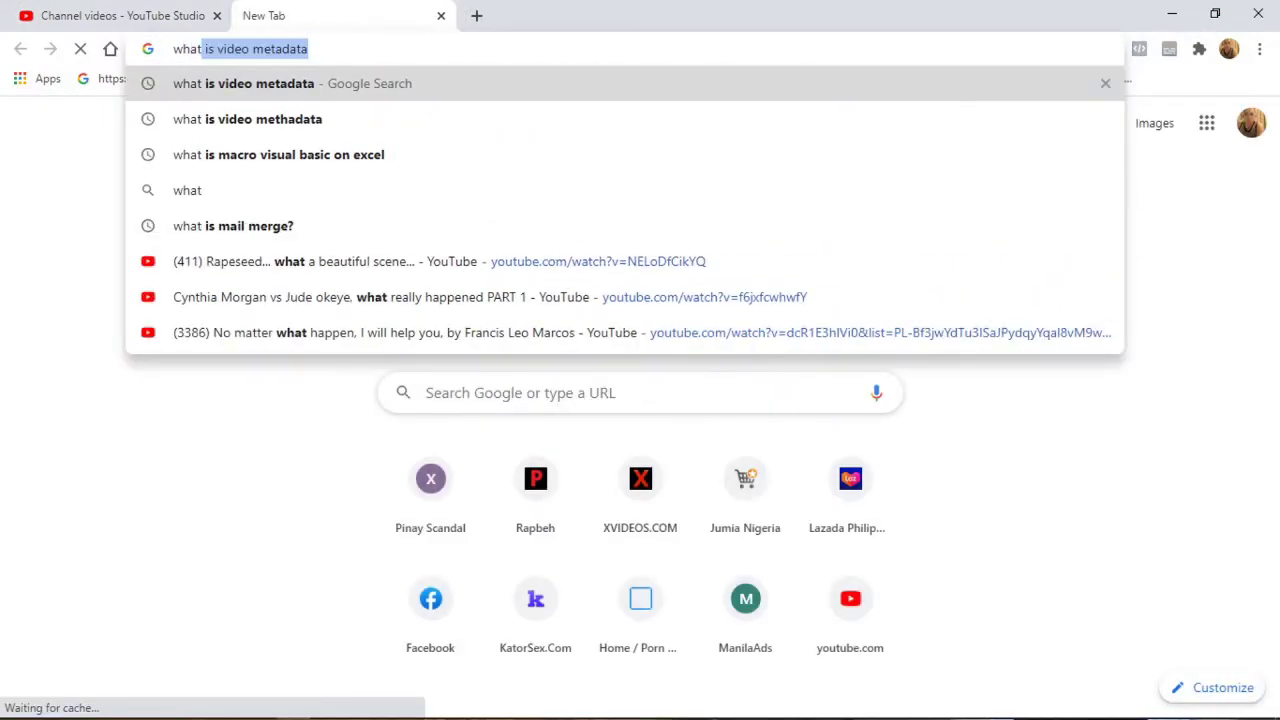
text( is )
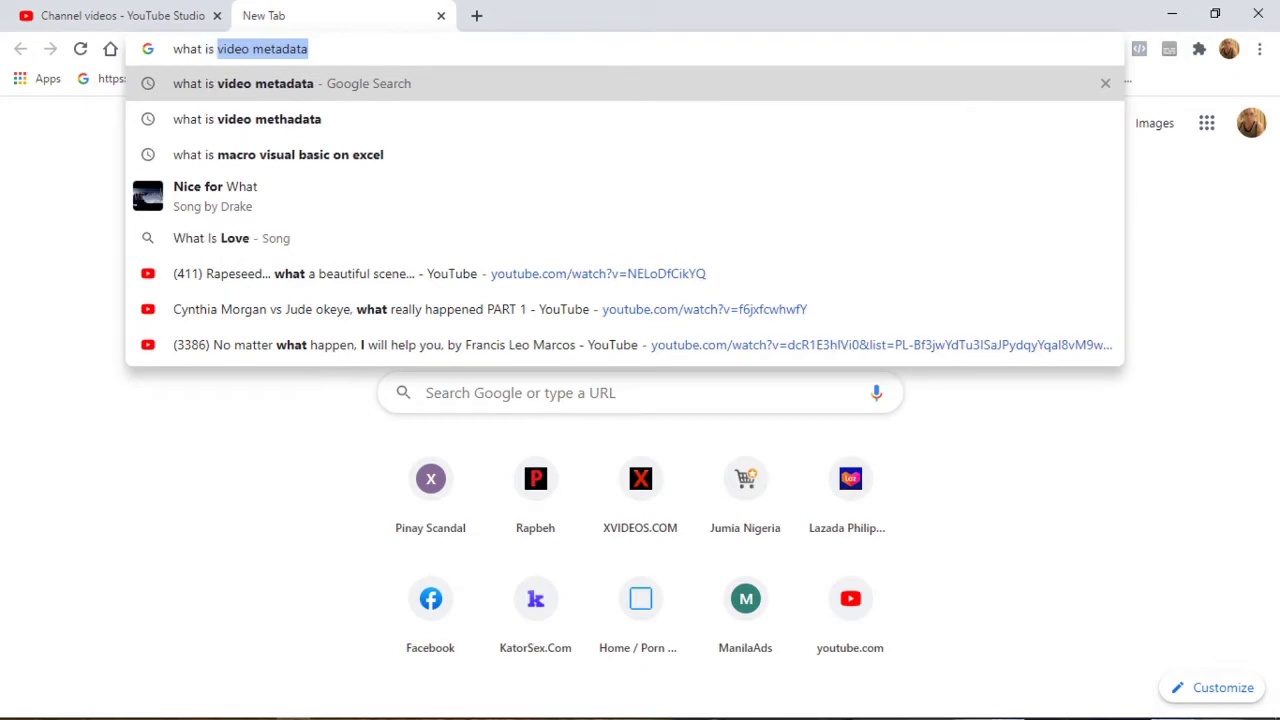
text(ma)
key(Return)
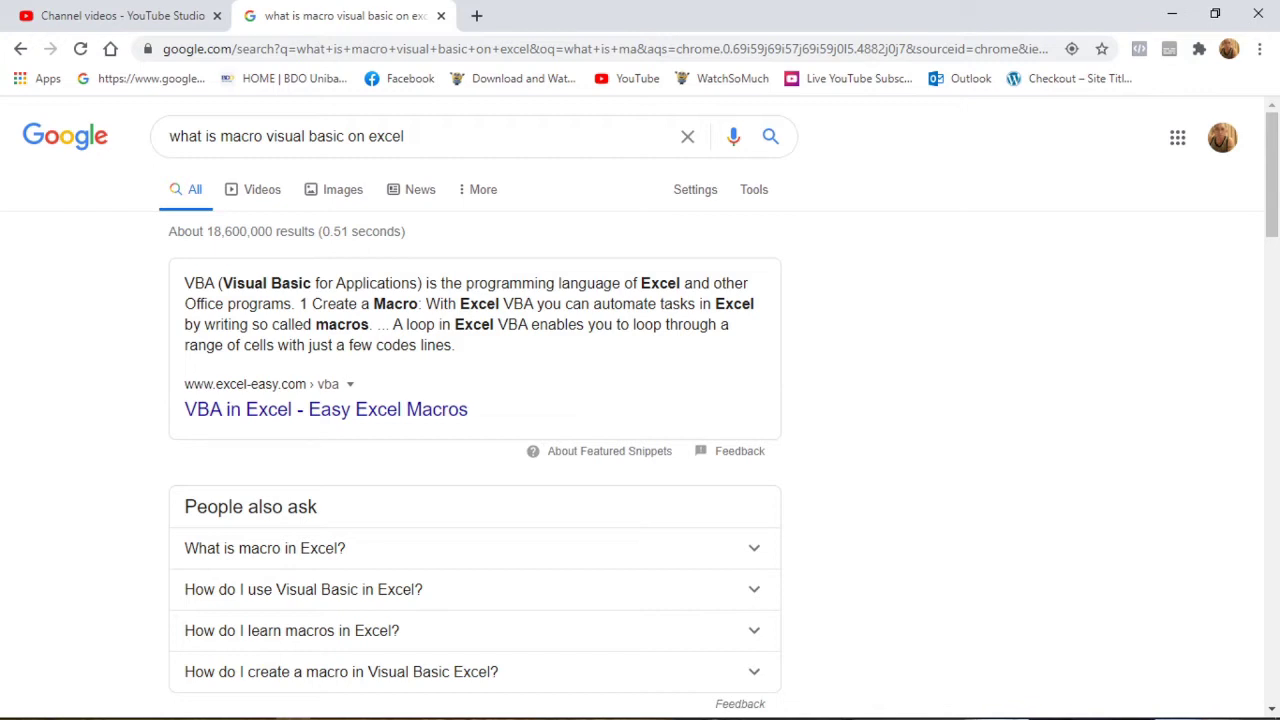
mouse_move(400, 714)
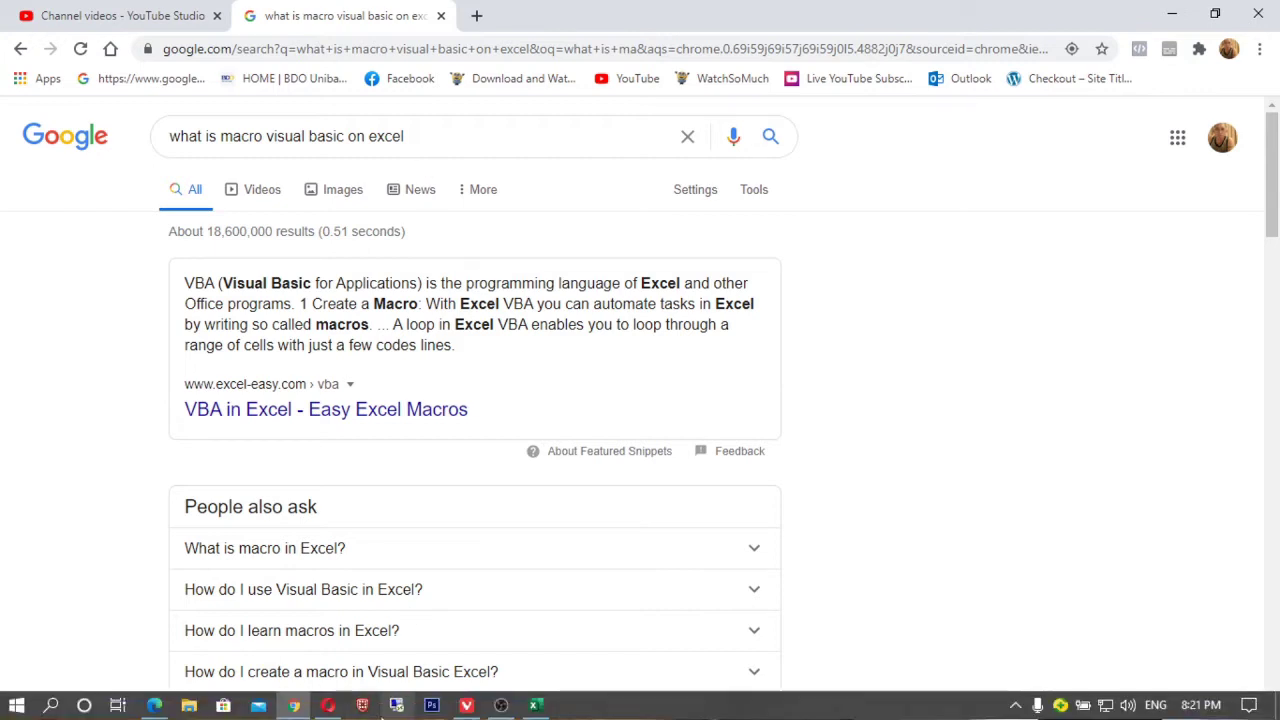
click(531, 707)
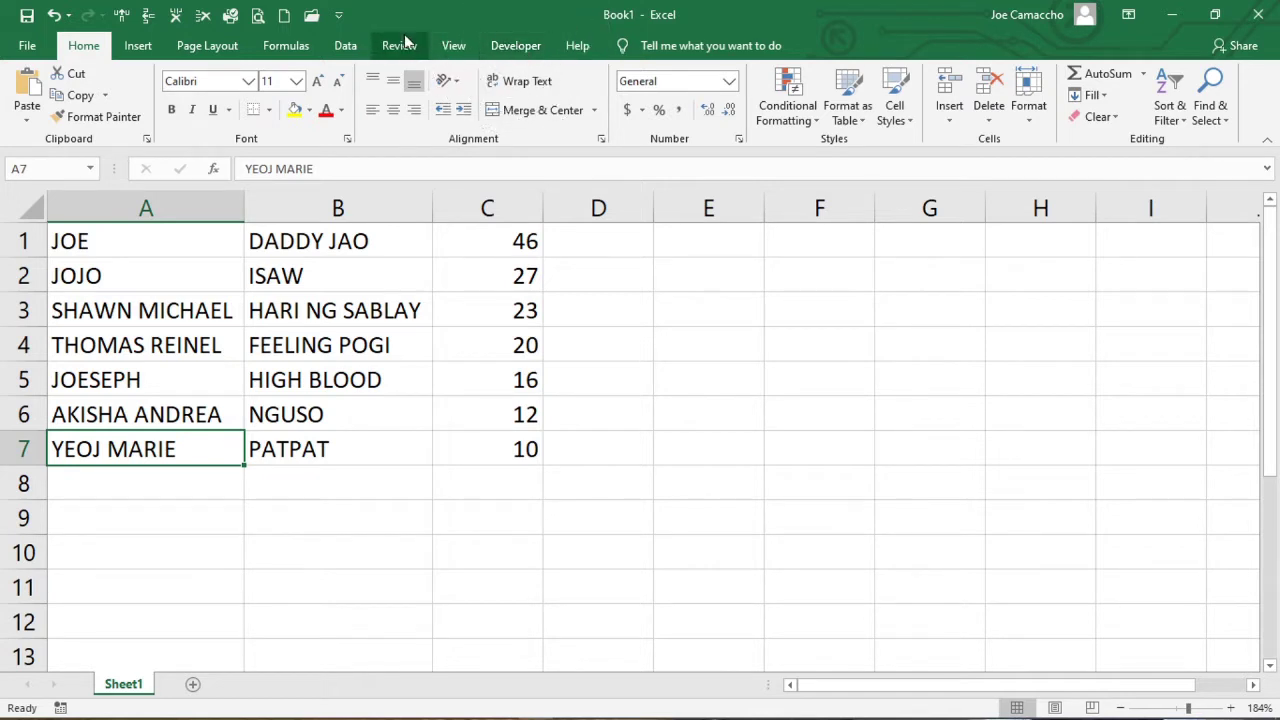
click(340, 16)
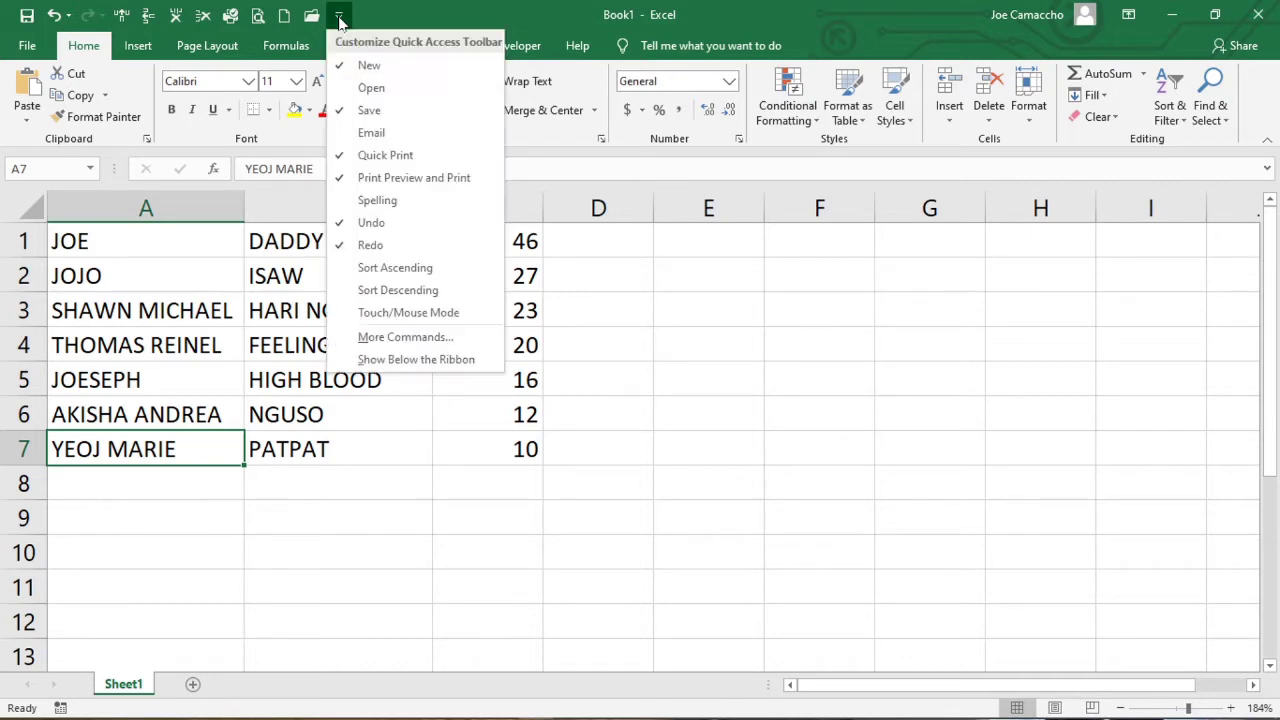
click(380, 338)
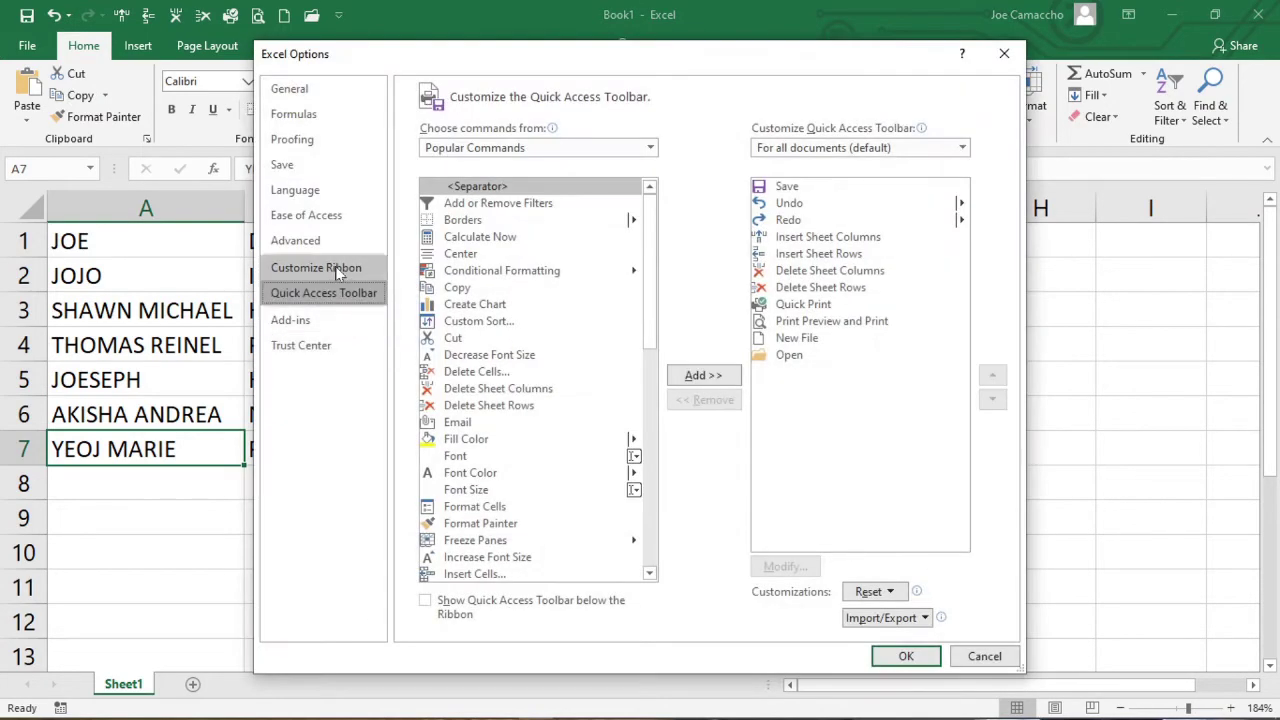
click(335, 267)
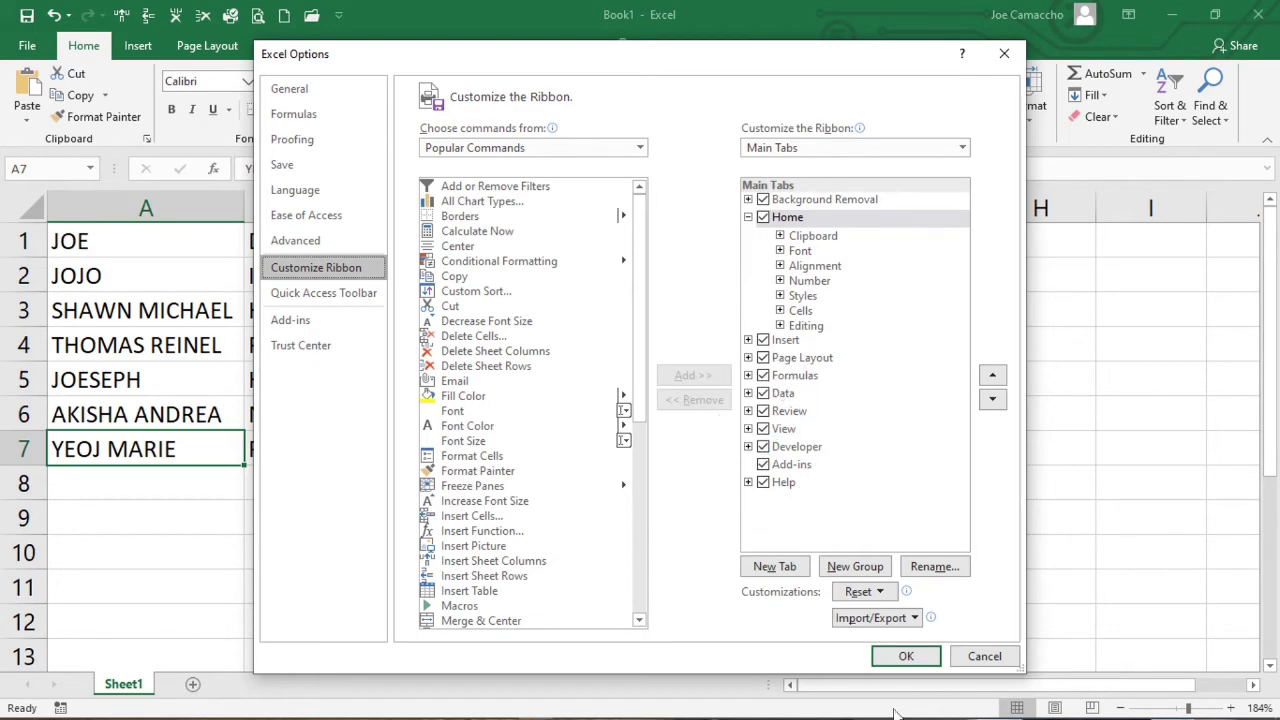
click(906, 658)
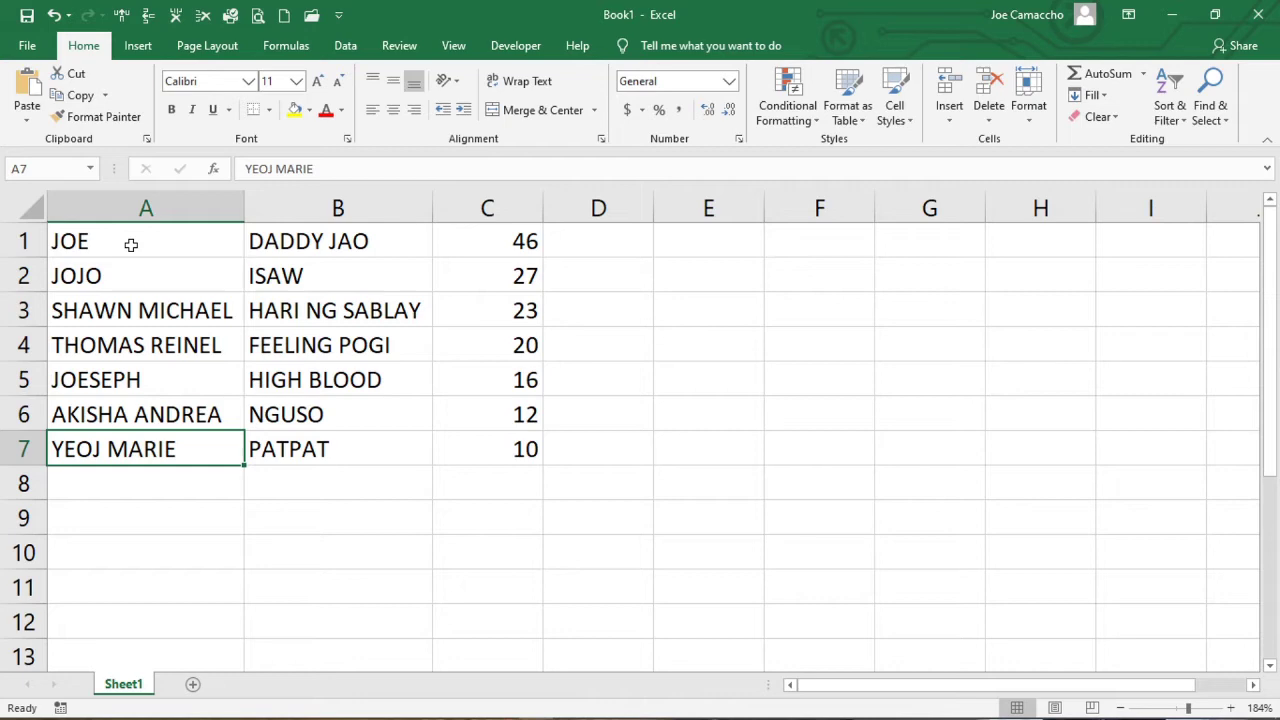
From the Developer tab, begin recording a macro named Macro2, stored in This Workbook.
click(521, 44)
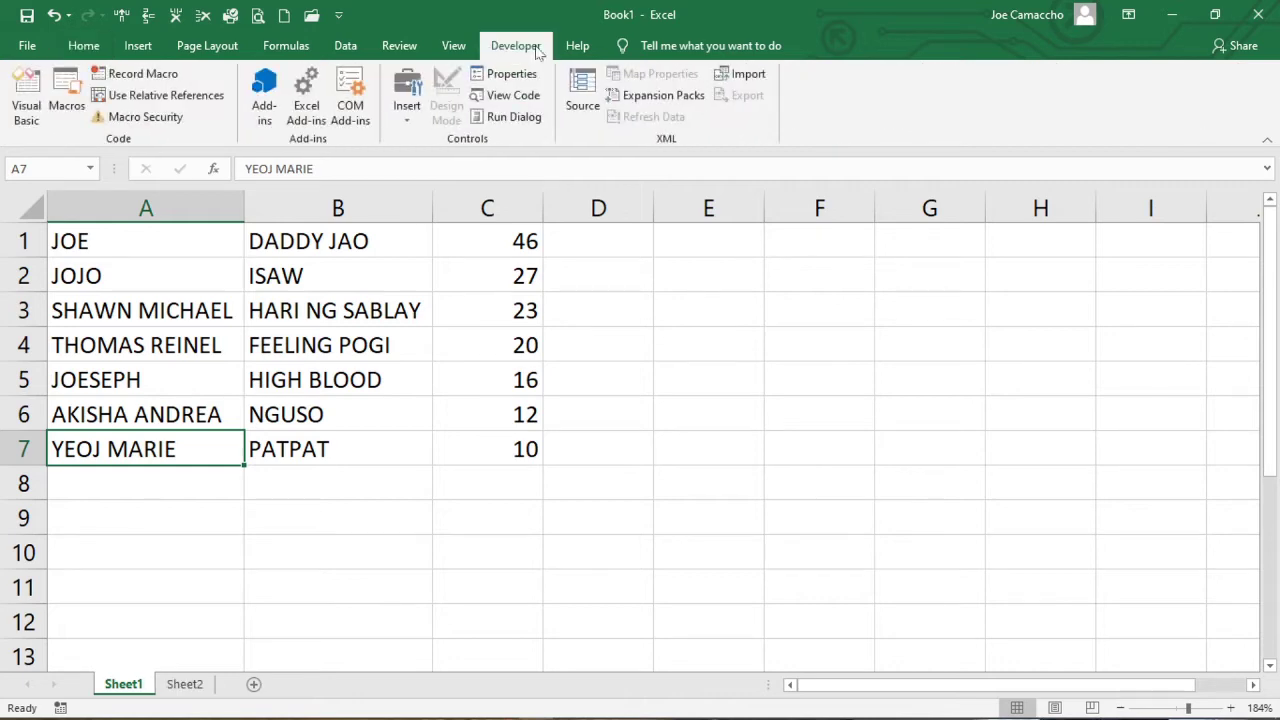
click(141, 74)
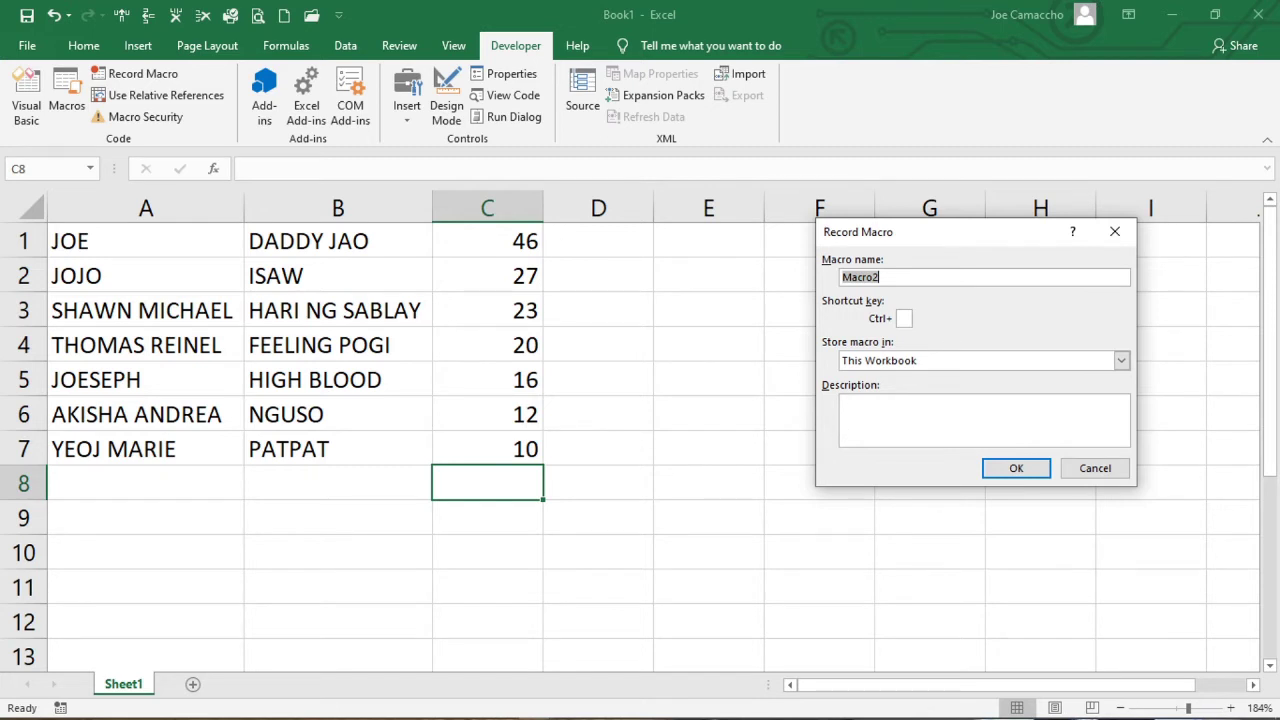
click(996, 470)
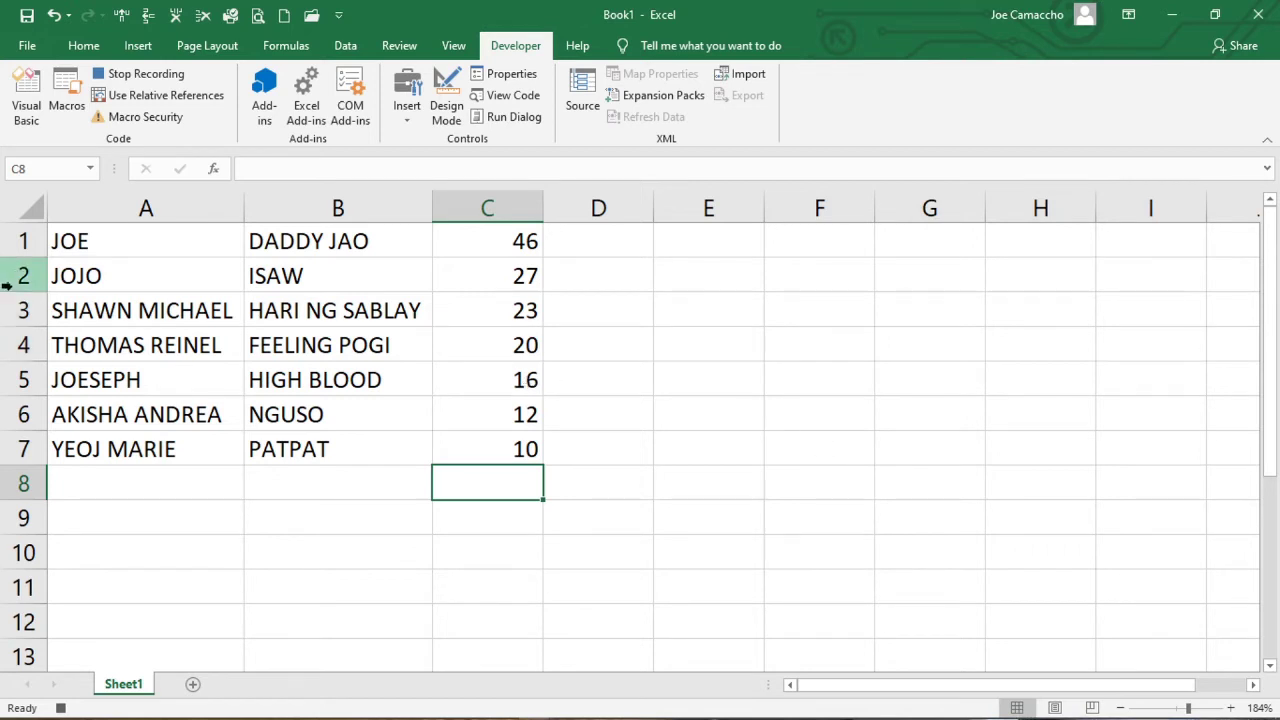
Insert a blank top row and enter the headers NAME, CODE and AGE in A1:C1.
click(23, 241)
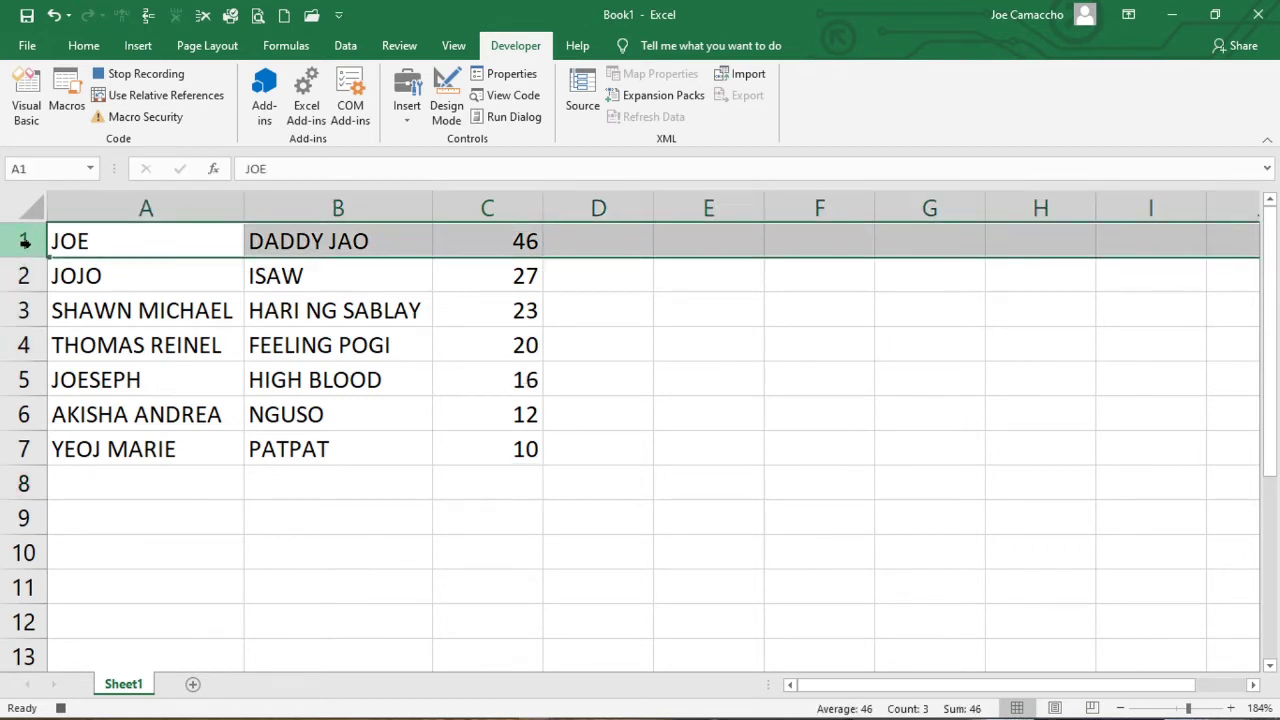
click(145, 15)
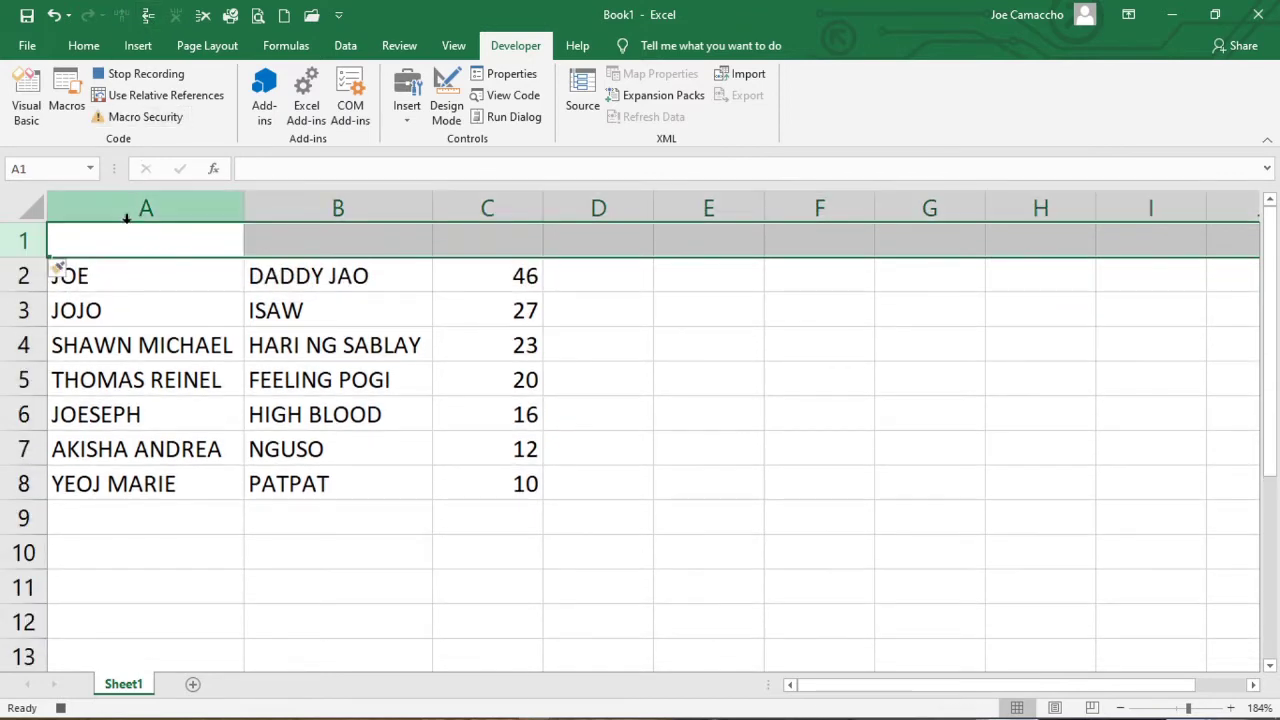
click(134, 241)
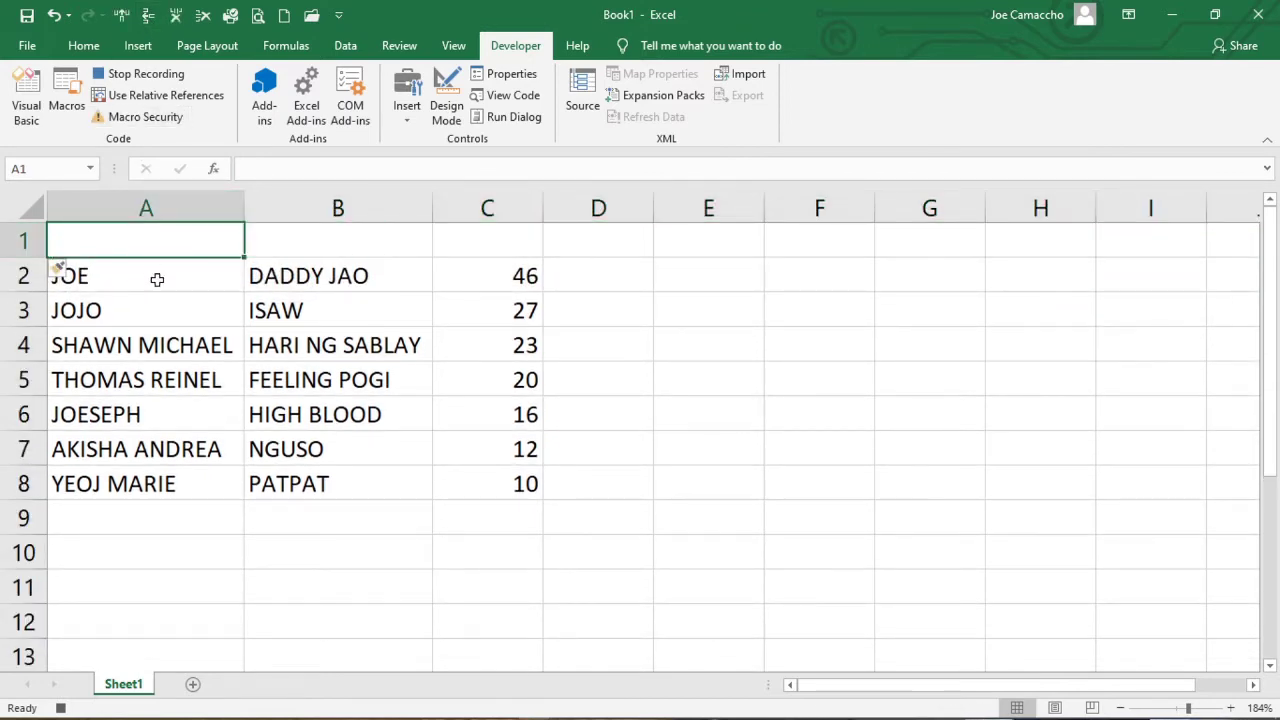
text(NAME)
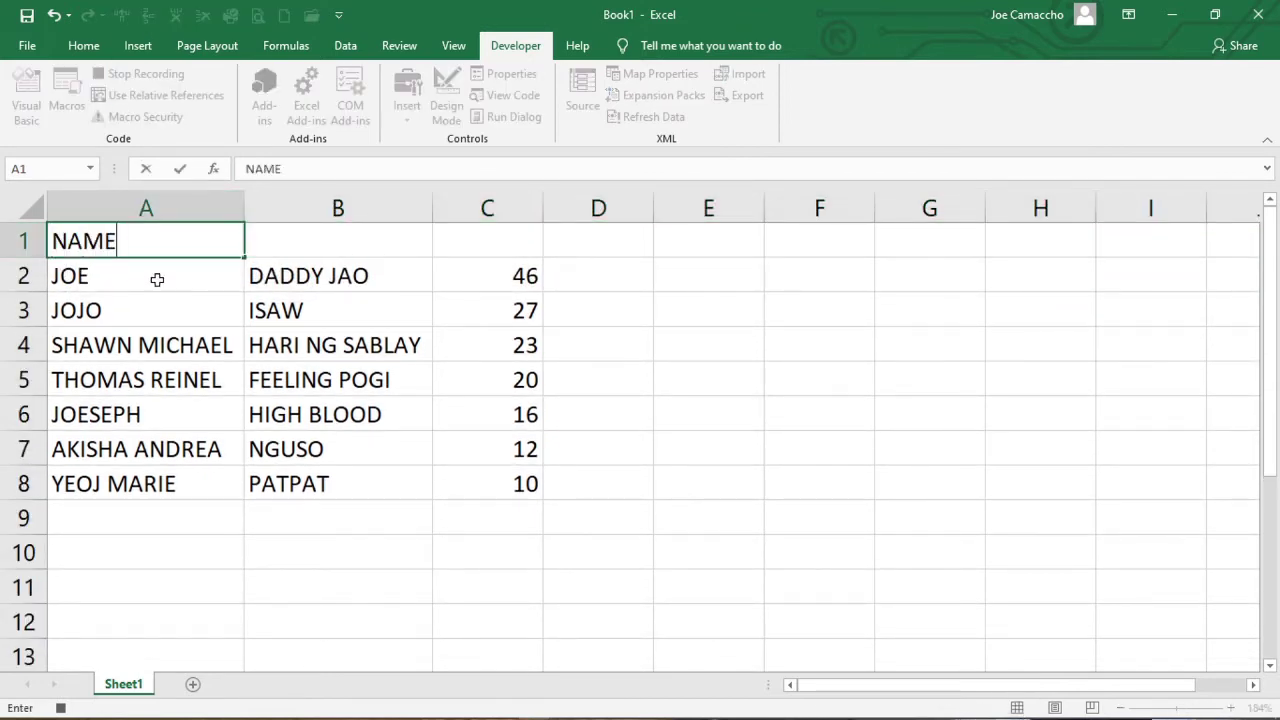
key(Tab)
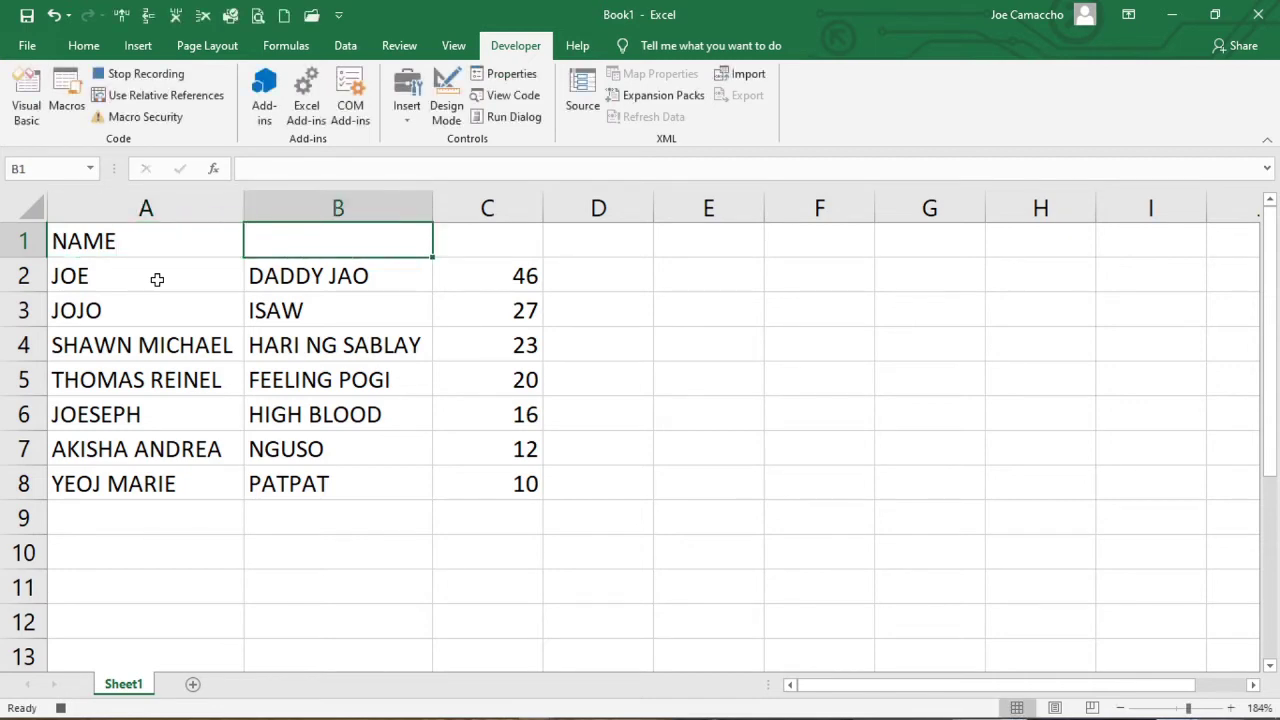
text(CODE)
key(Tab)
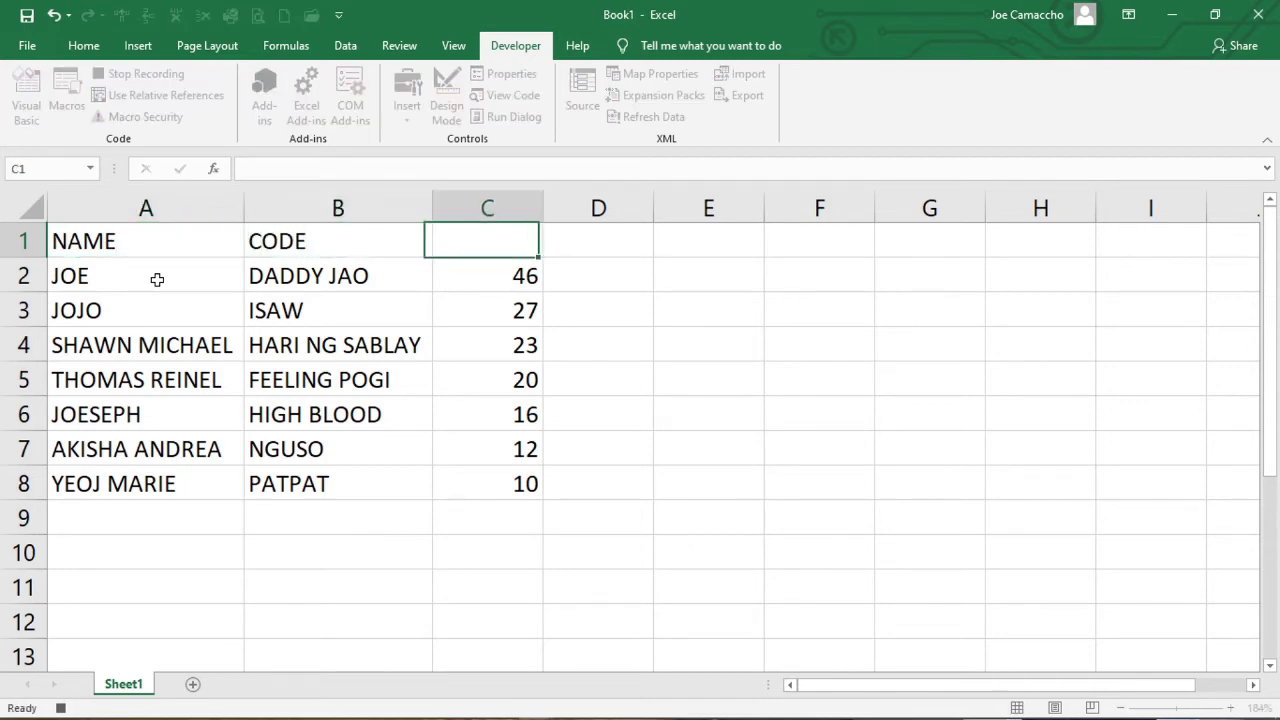
text(AGE)
key(Return)
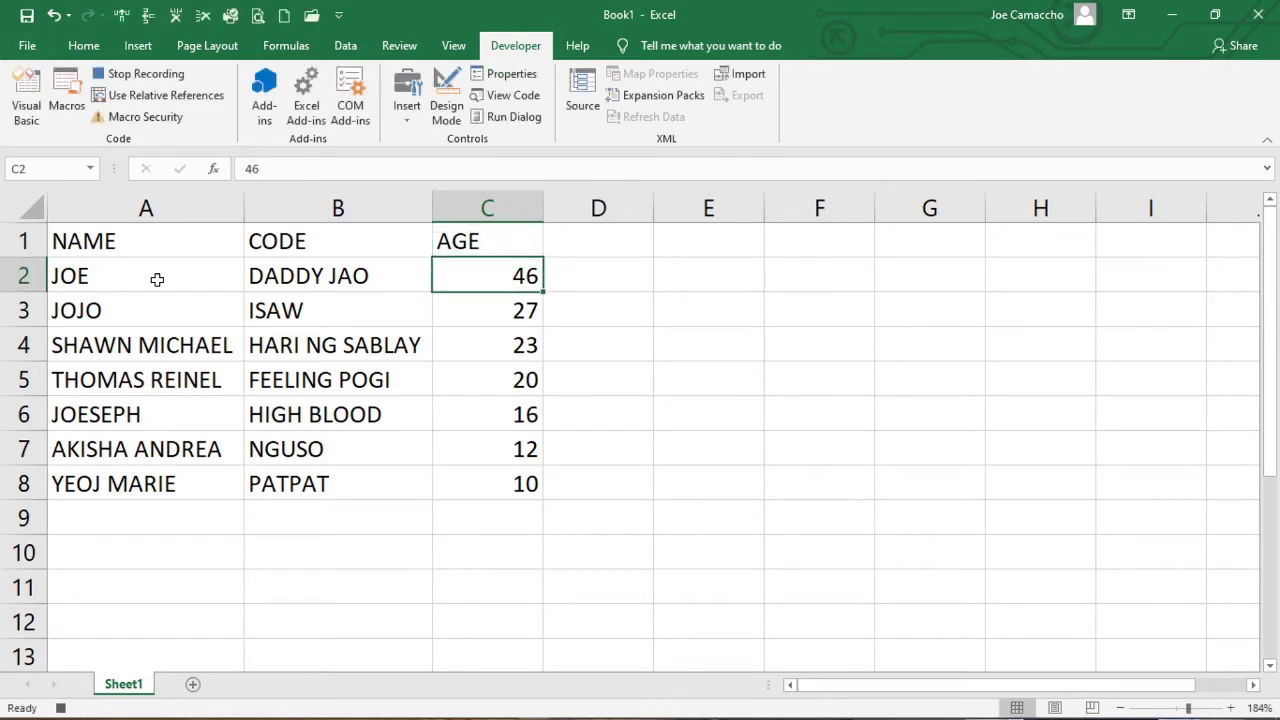
AutoSum the ages into C9, giving =SUM(C2:C8) with a total of 154.
click(456, 520)
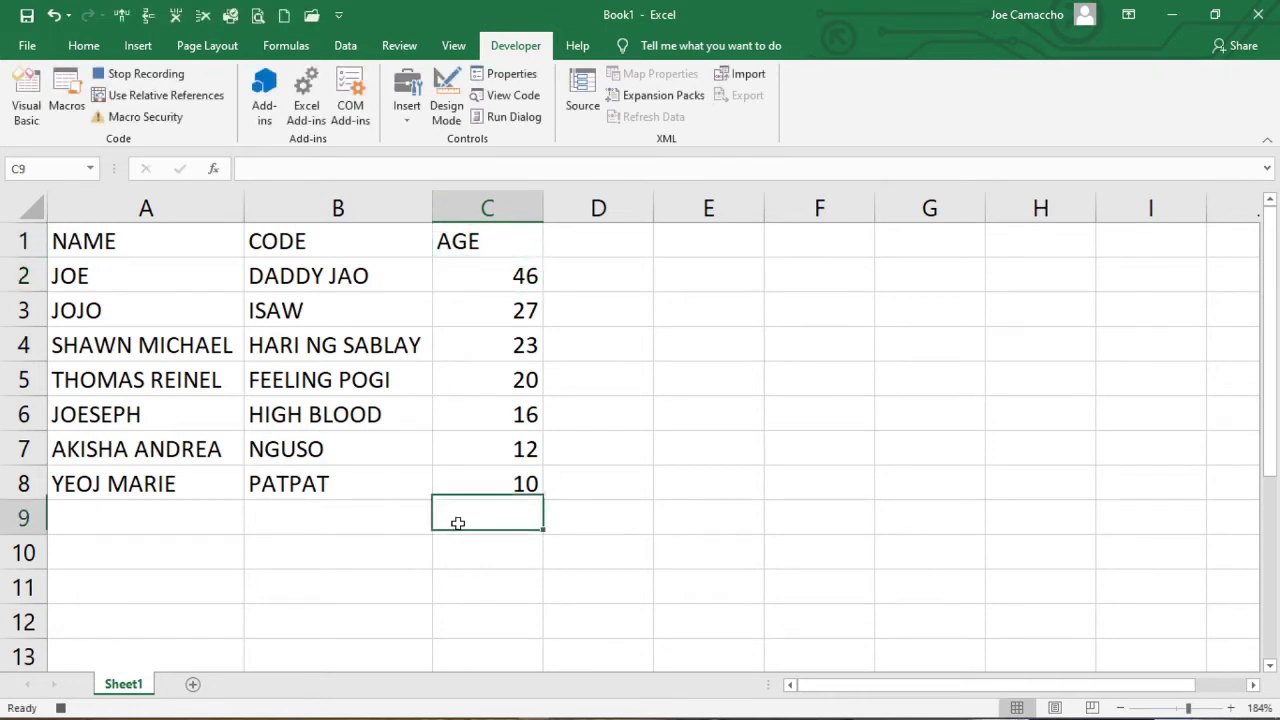
click(83, 45)
click(1100, 73)
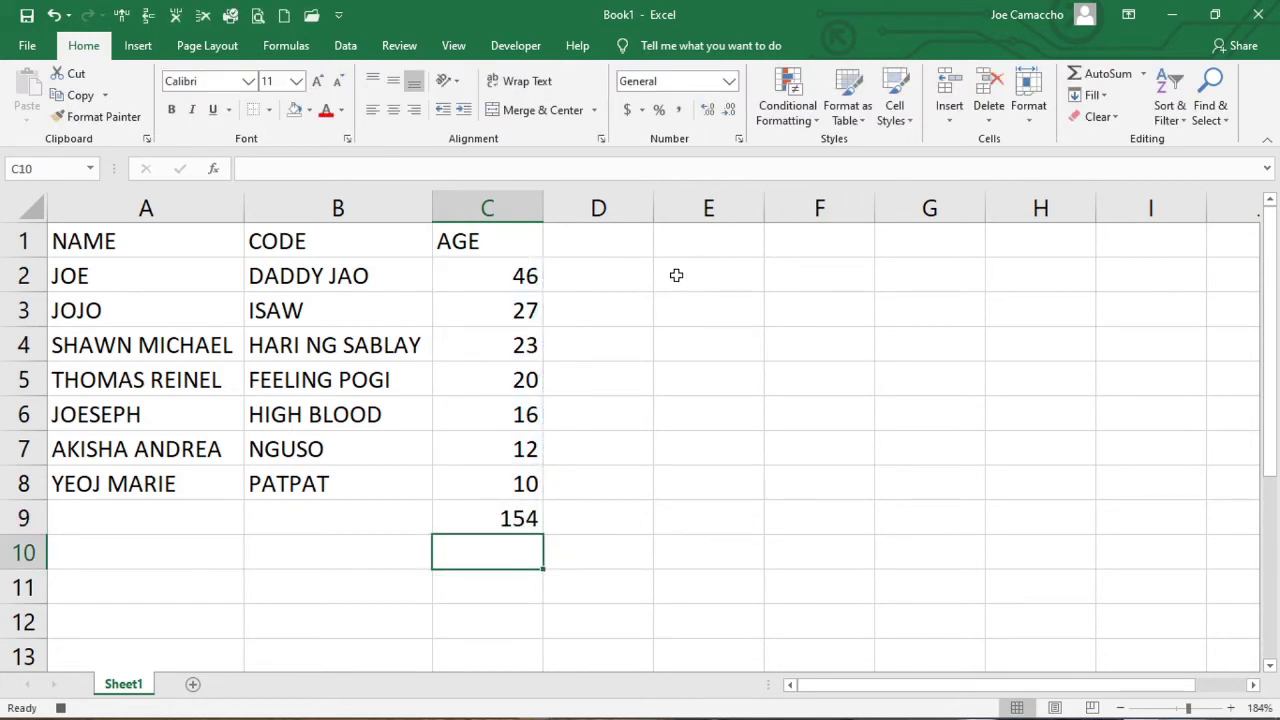
key(Up)
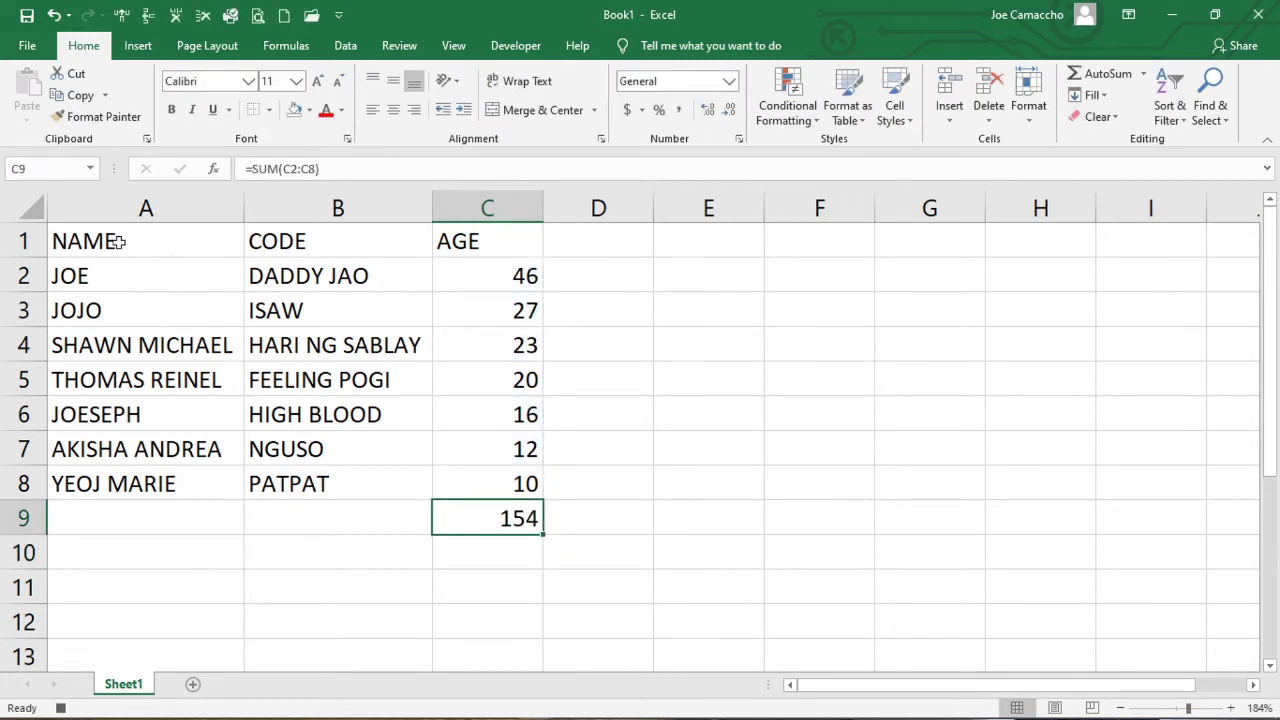
Fill the A1:C1 header cells light green and centre their text.
drag(119, 241, 466, 241)
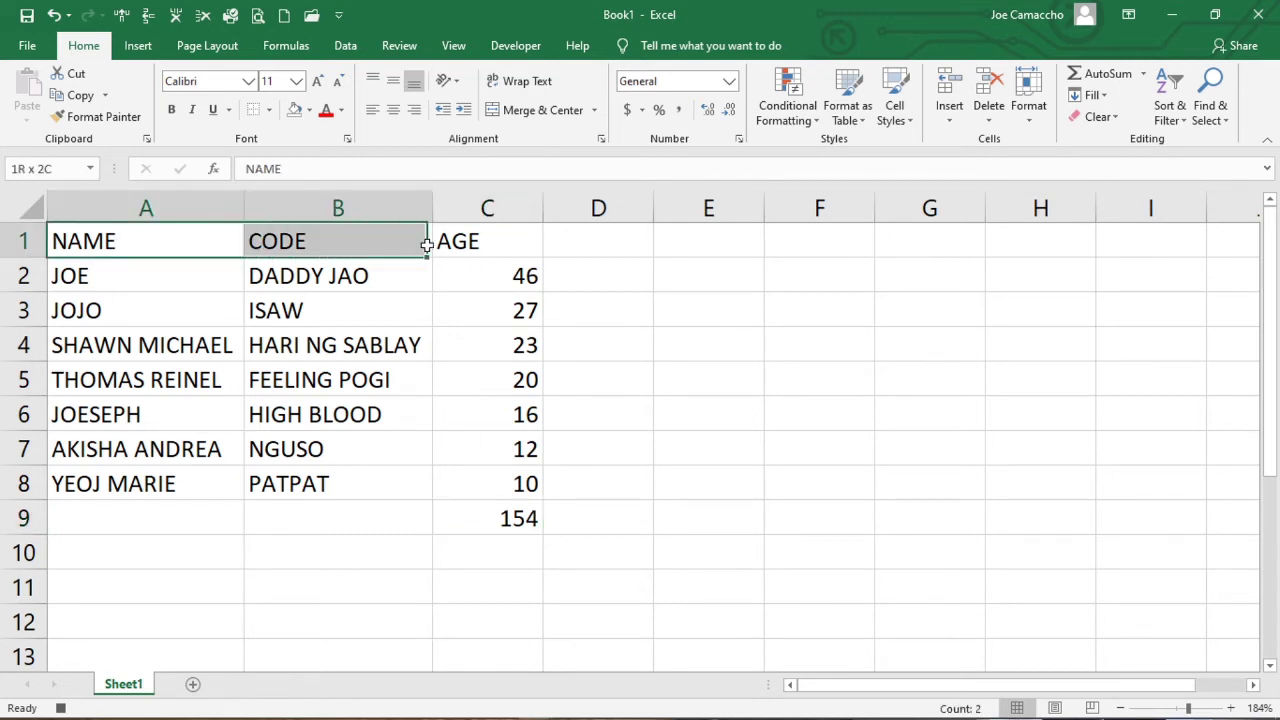
click(309, 110)
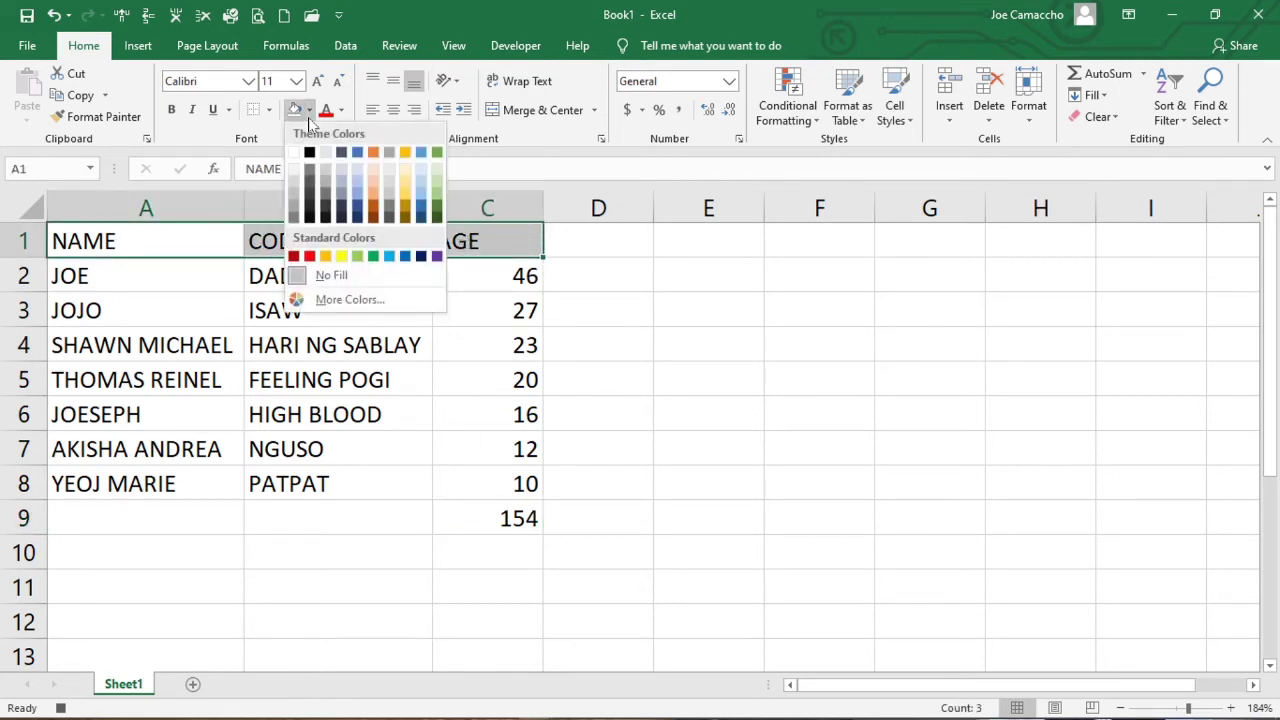
click(358, 257)
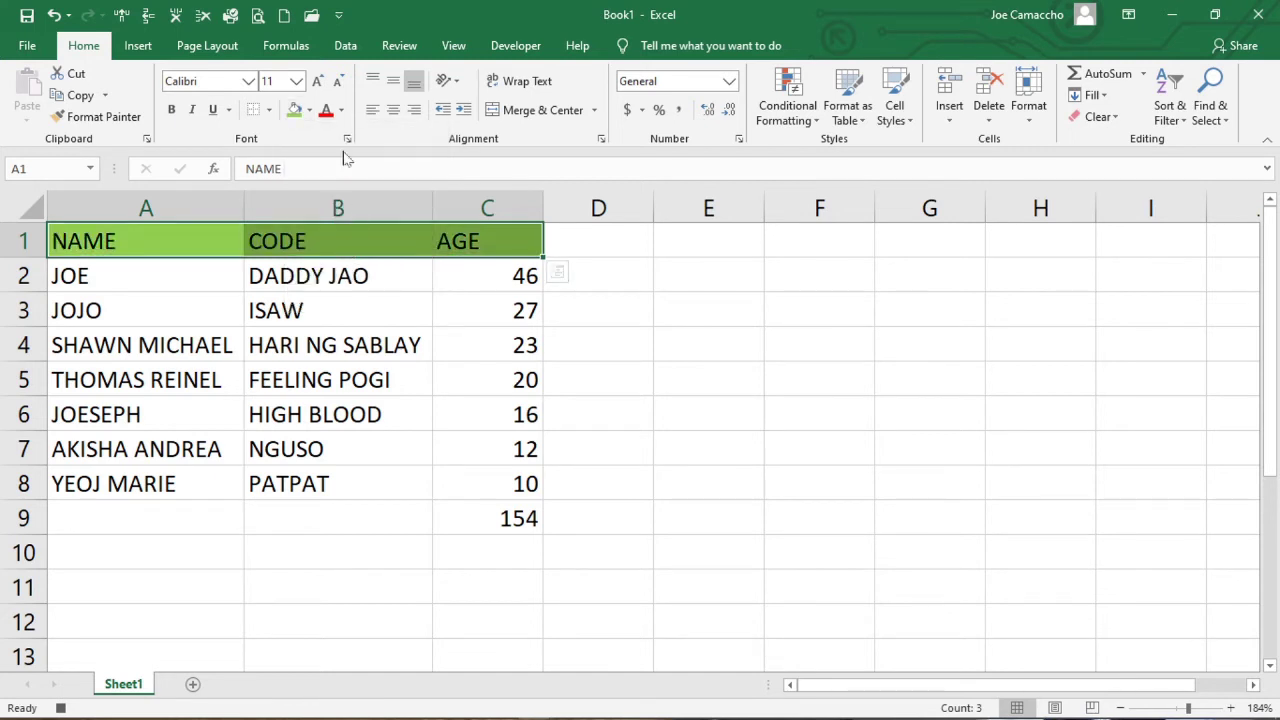
click(395, 113)
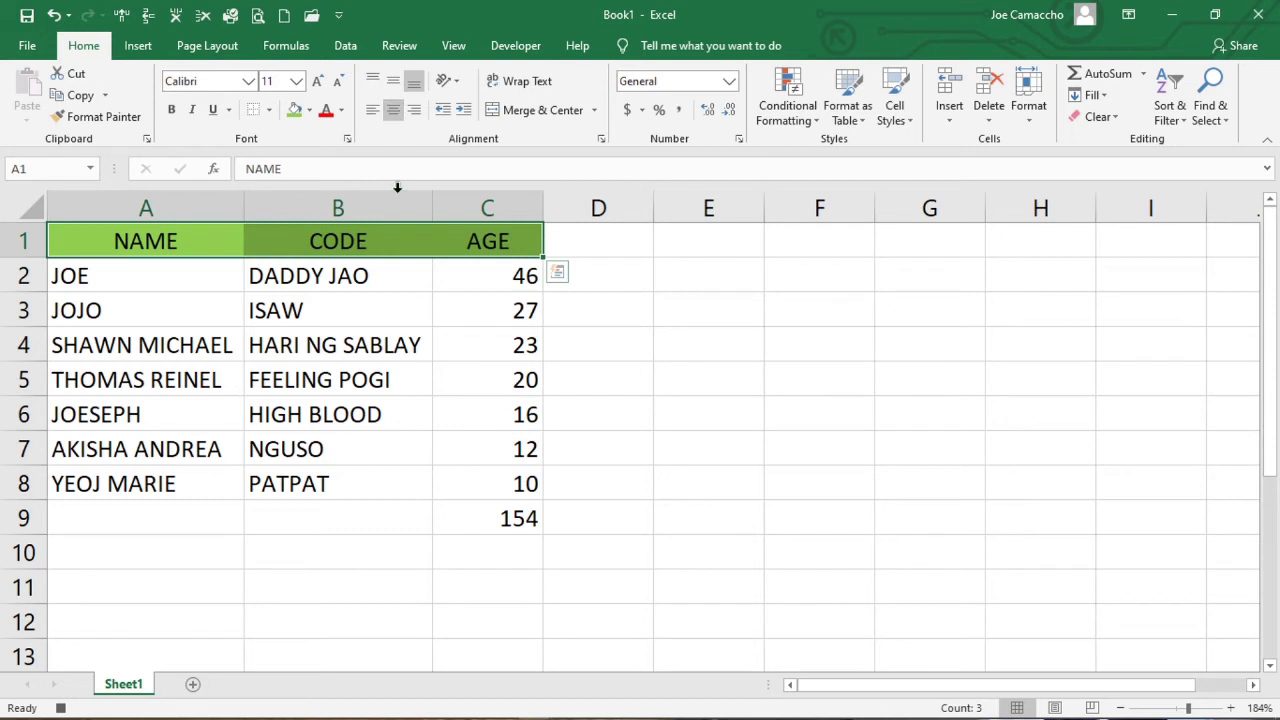
click(174, 262)
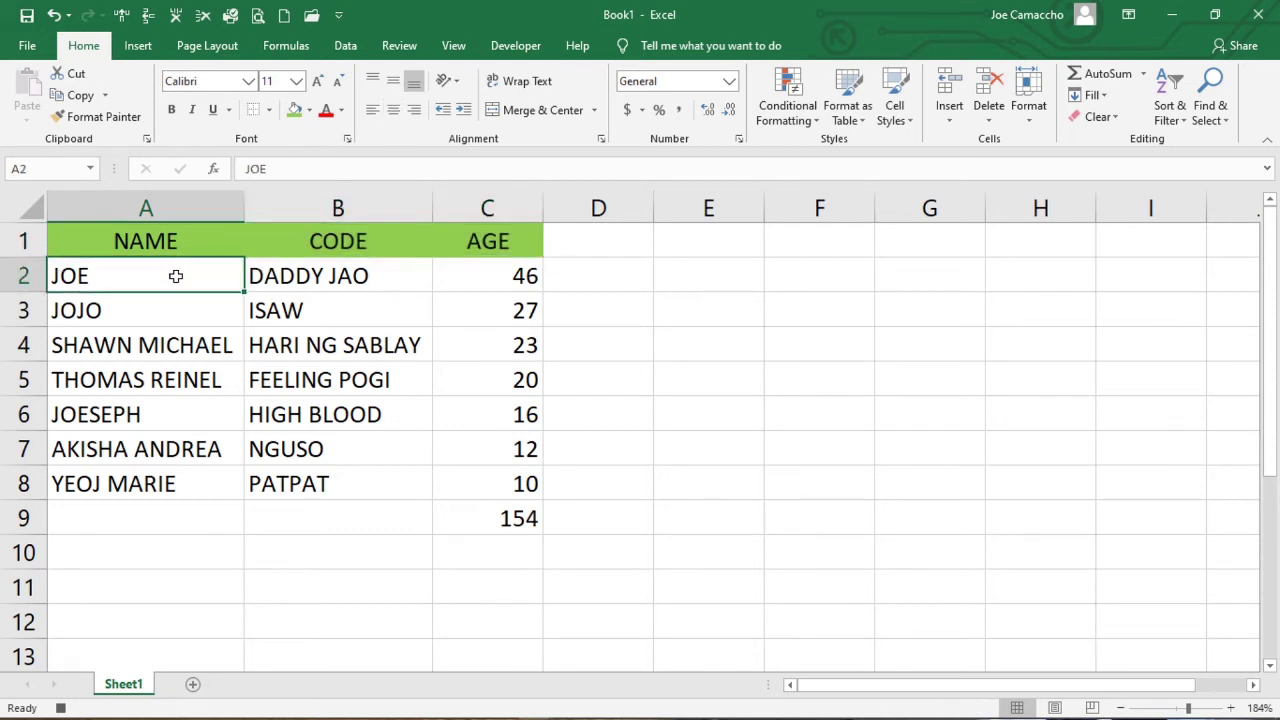
Apply All Borders to the A1:C8 table.
drag(174, 242, 466, 491)
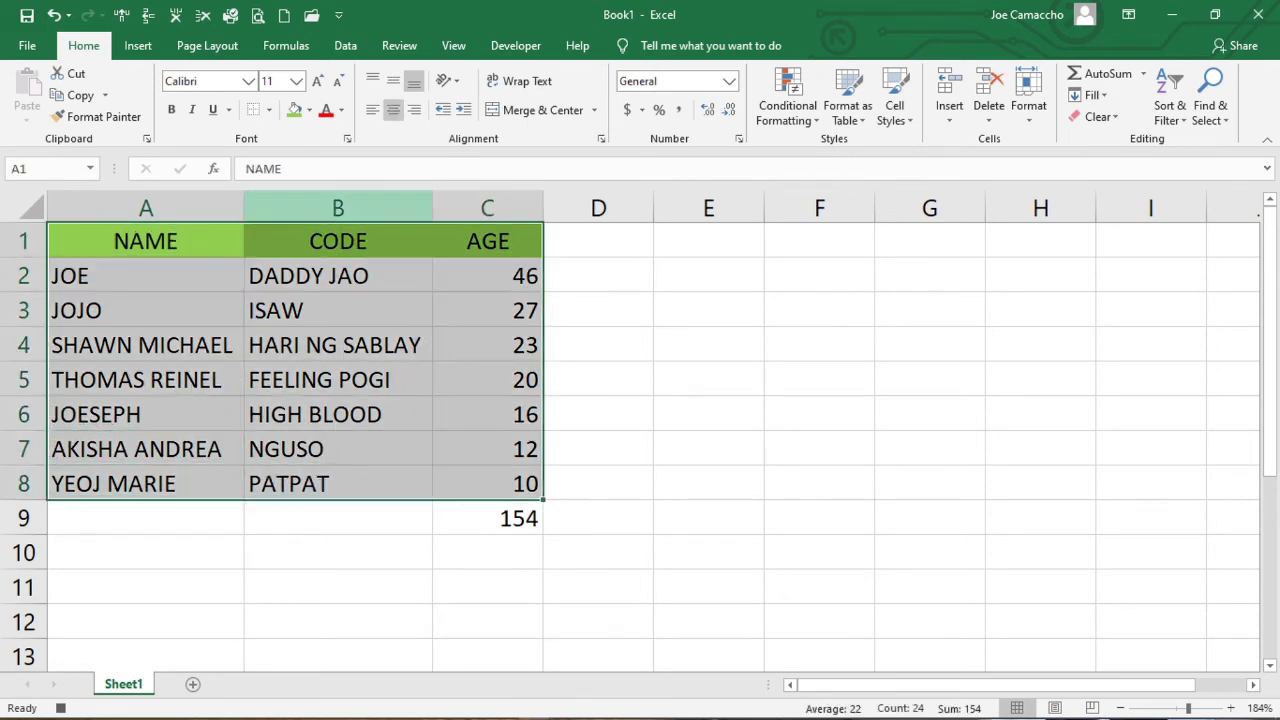
click(267, 113)
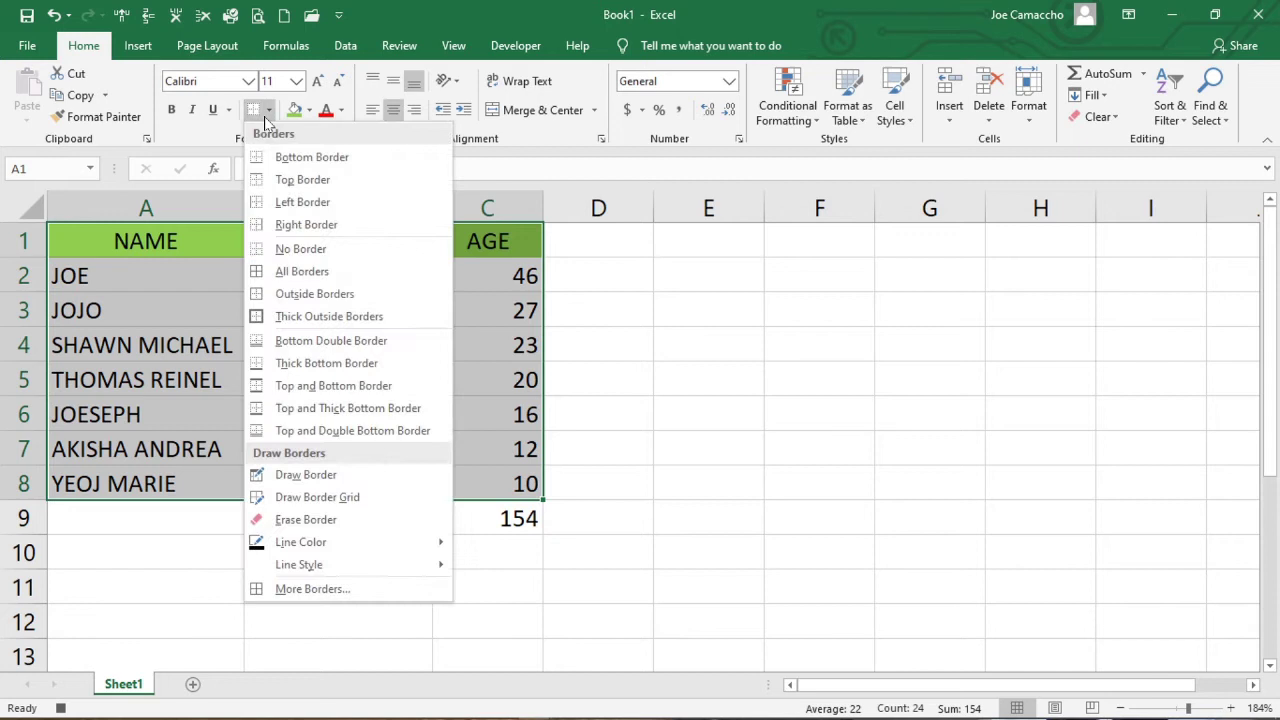
click(281, 276)
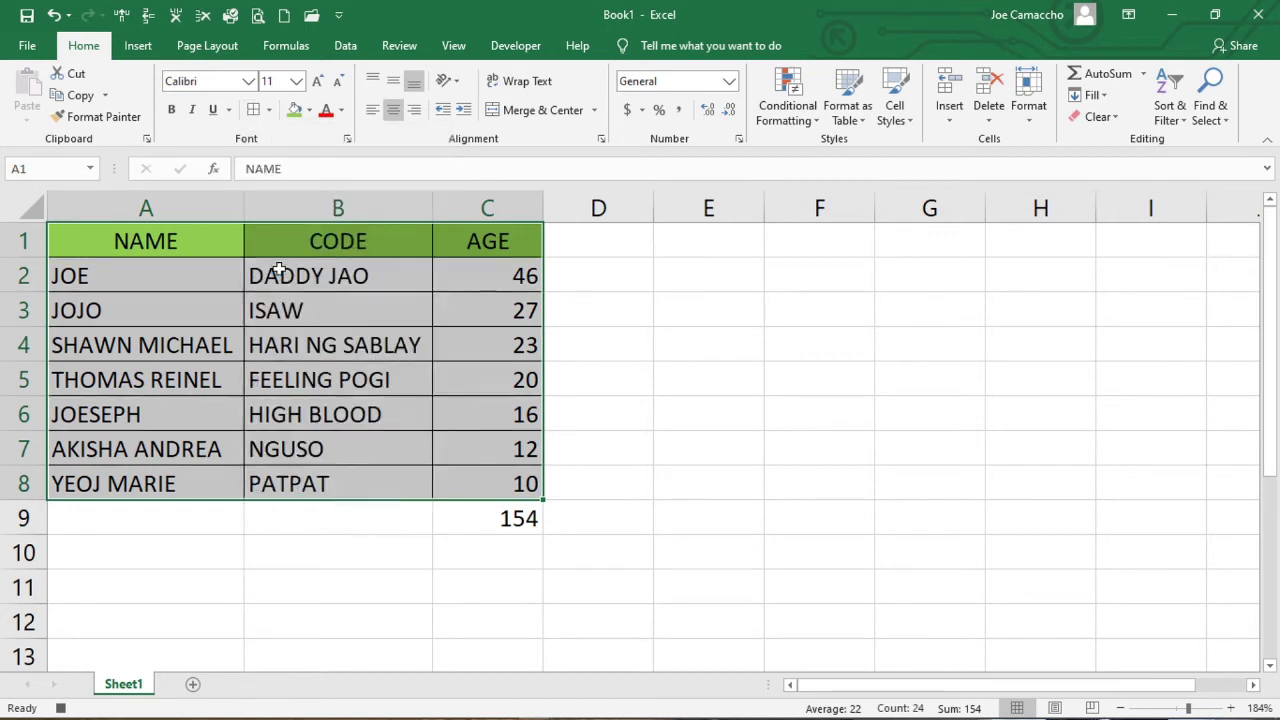
Give the 154 total in C9 a Thick Outside Border.
click(490, 521)
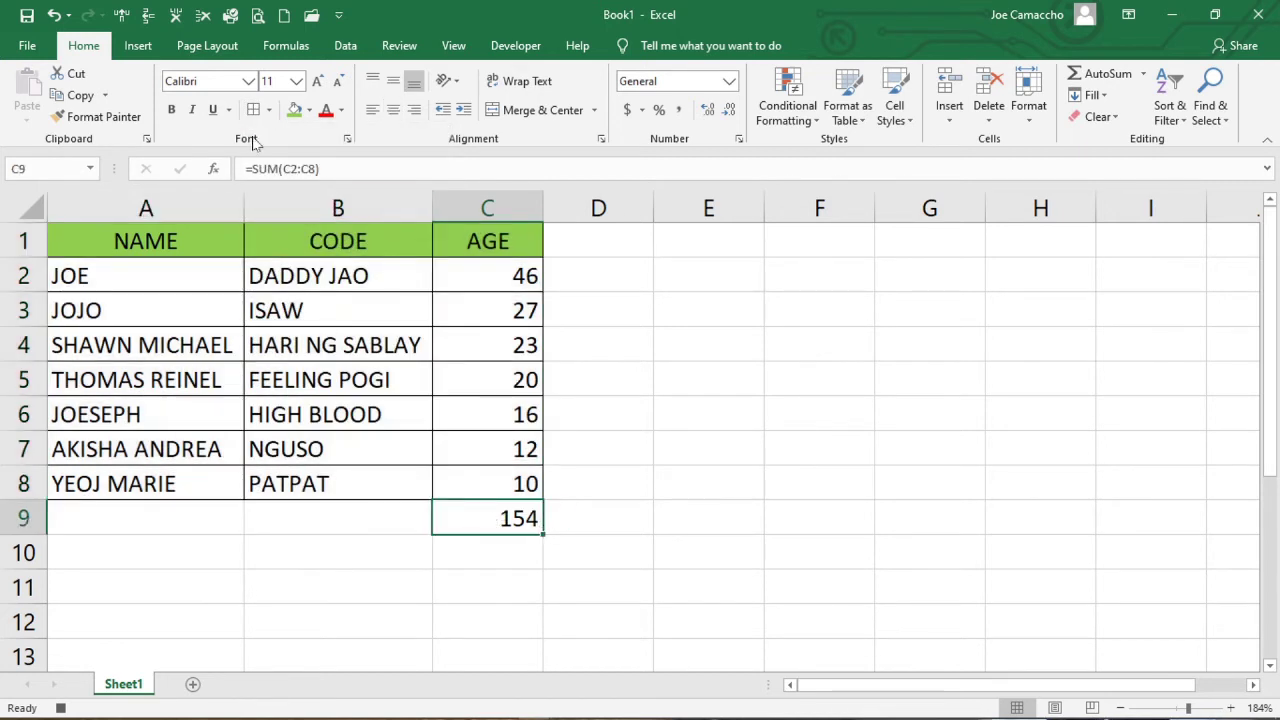
click(268, 109)
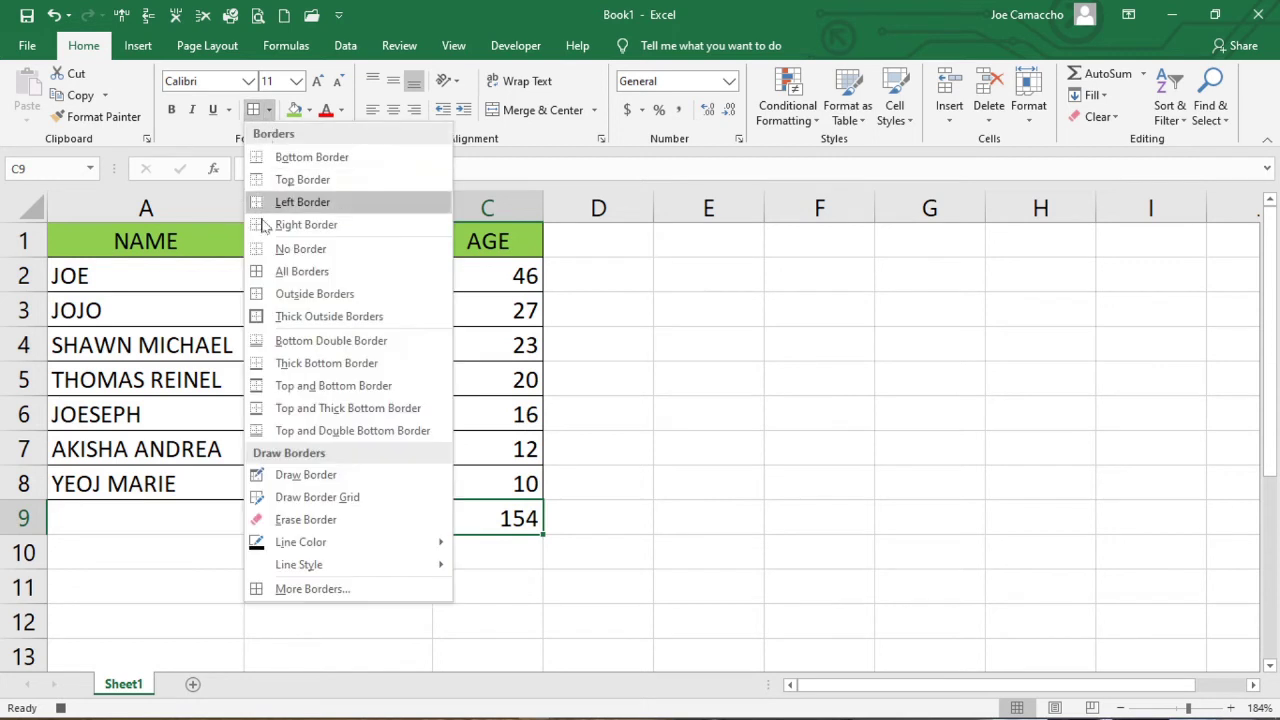
click(258, 316)
click(329, 524)
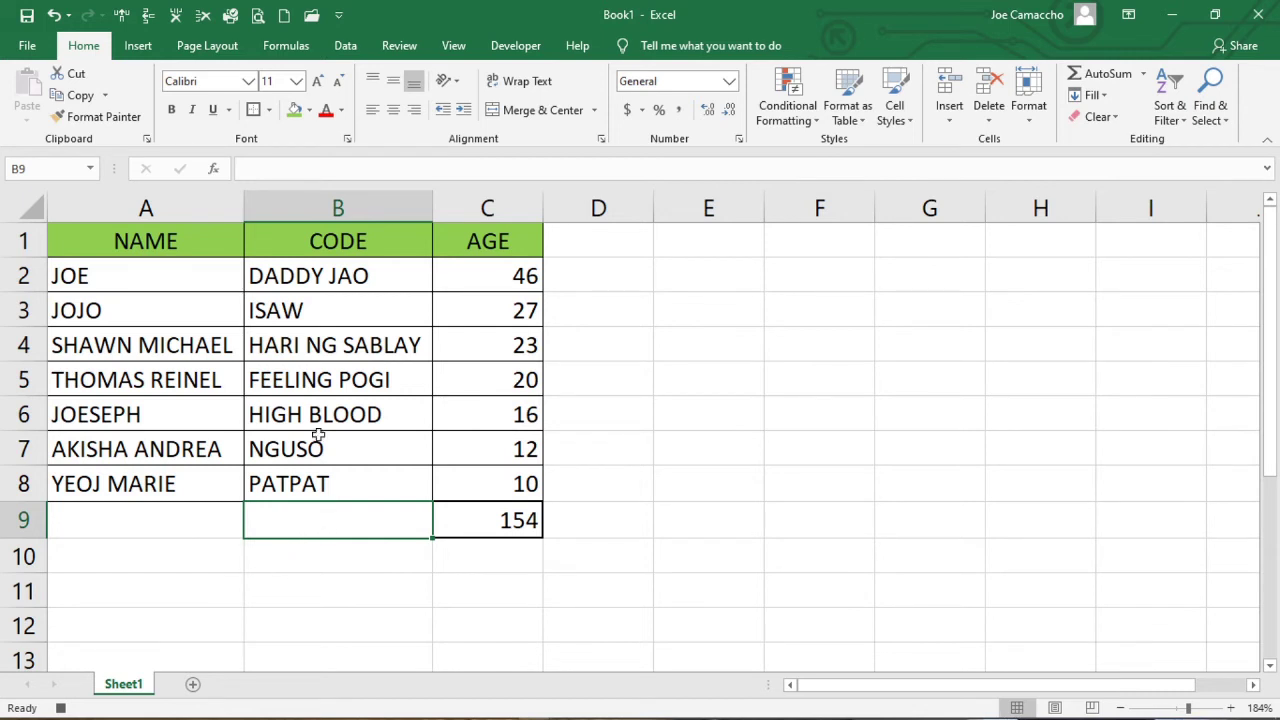
Stop recording Macro2 and undo seven edits, restoring the plain seven-row list.
click(516, 46)
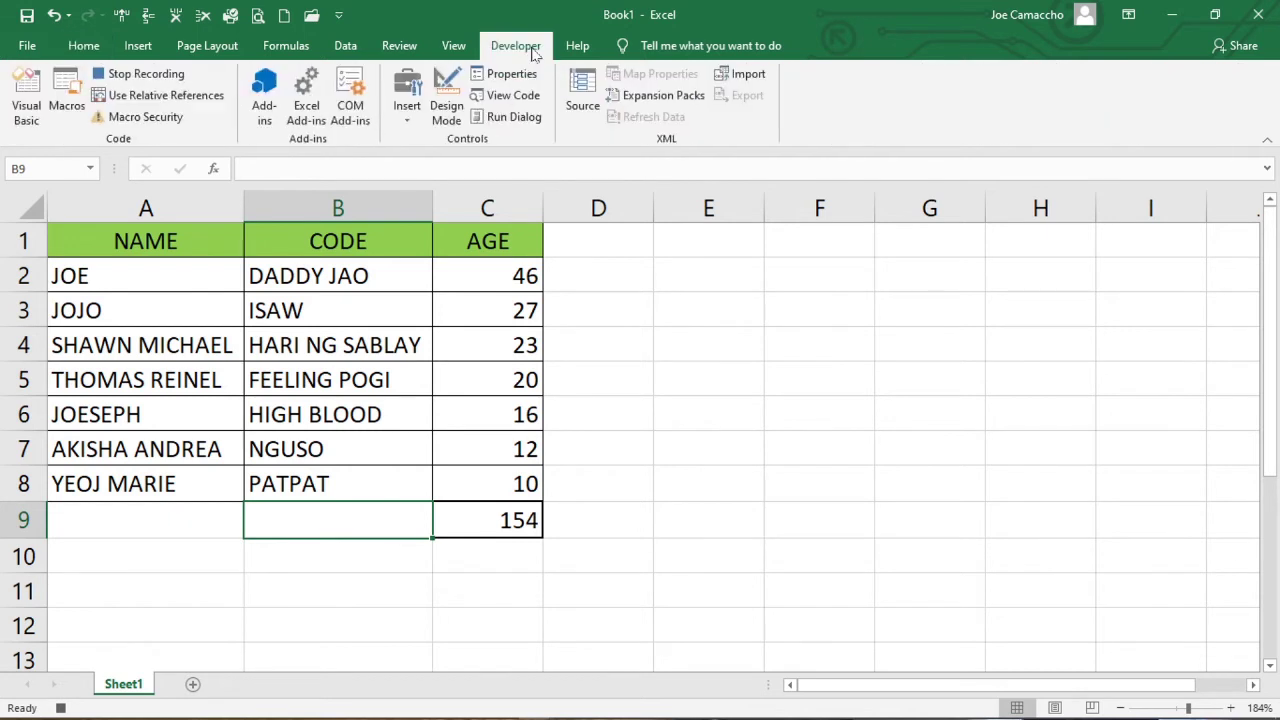
click(150, 75)
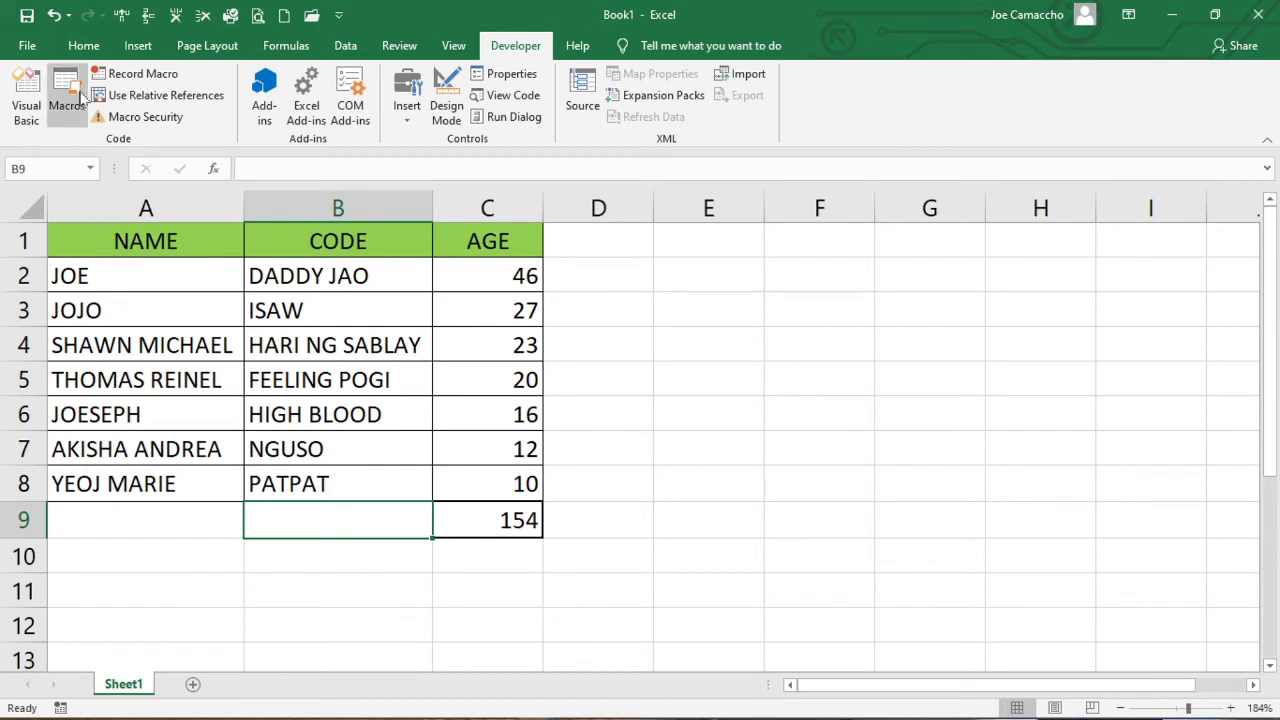
click(55, 16)
click(55, 16)
click(55, 16)
click(55, 16)
click(55, 16)
click(55, 16)
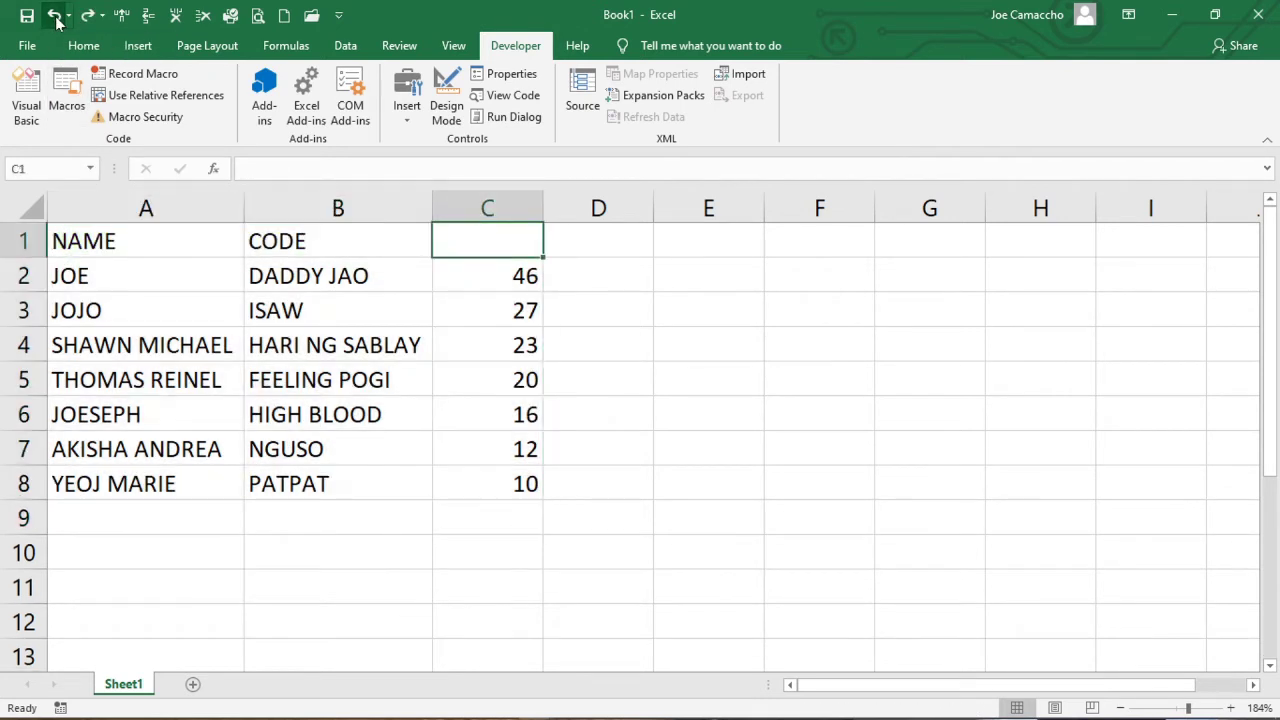
click(55, 16)
click(55, 16)
click(55, 16)
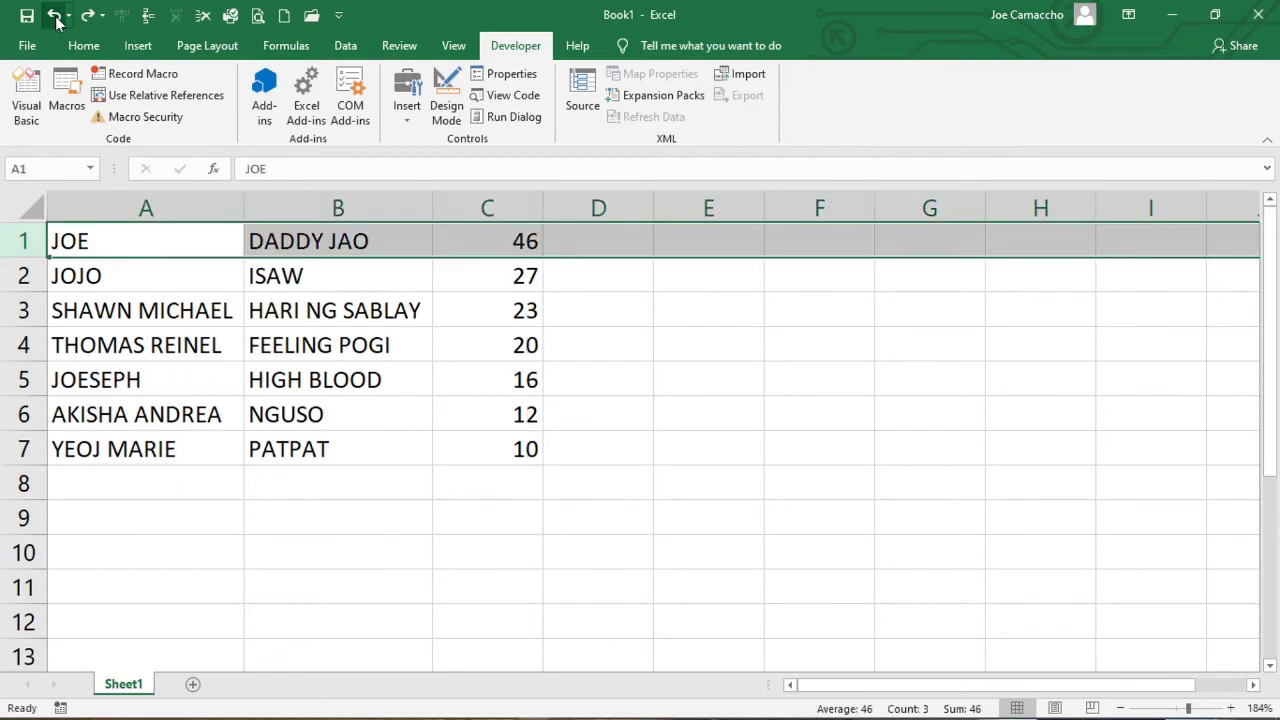
click(174, 244)
drag(177, 208, 436, 258)
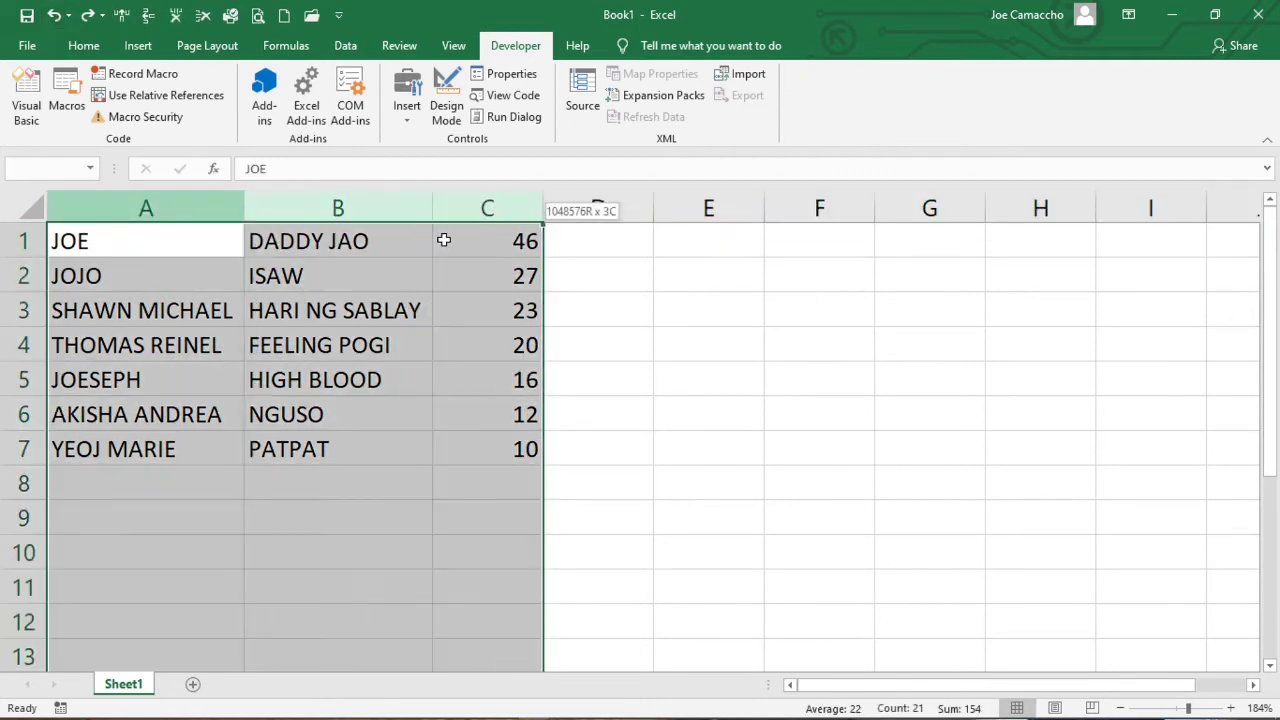
click(166, 622)
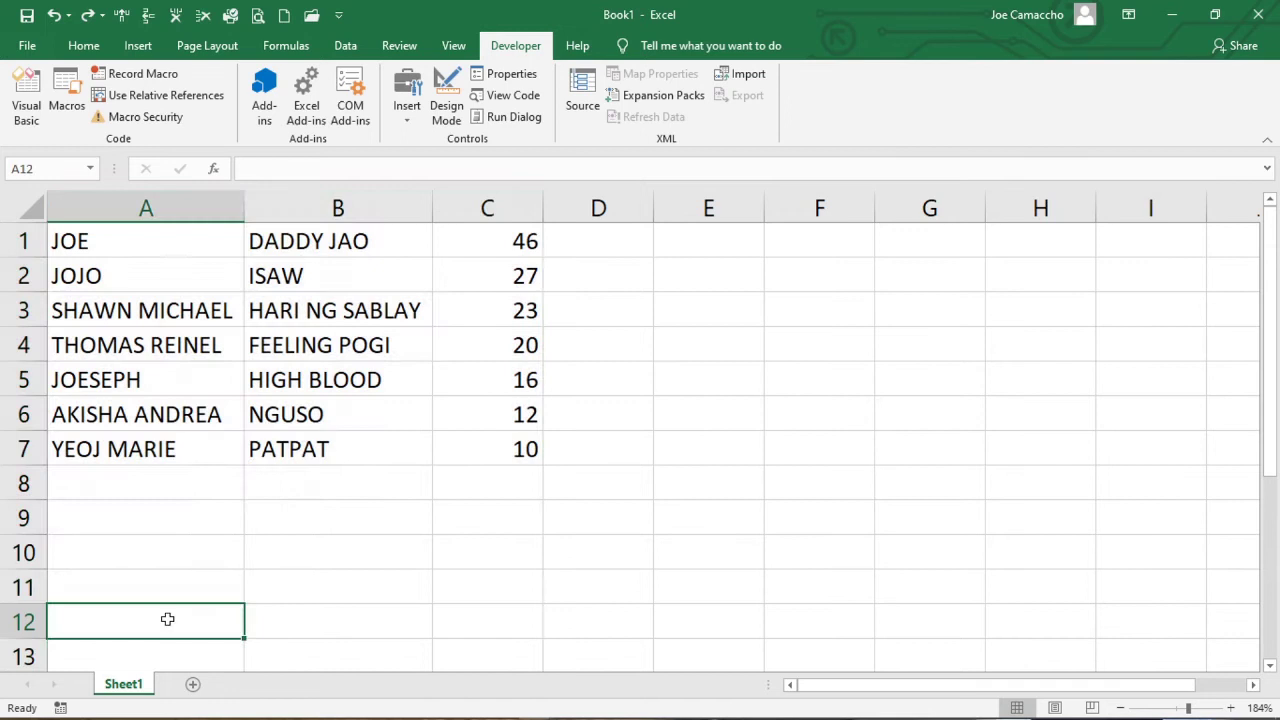
Copy Sheet1 to the end of the workbook as Sheet1 (2) and open the copy.
right_click(145, 687)
click(234, 534)
click(195, 519)
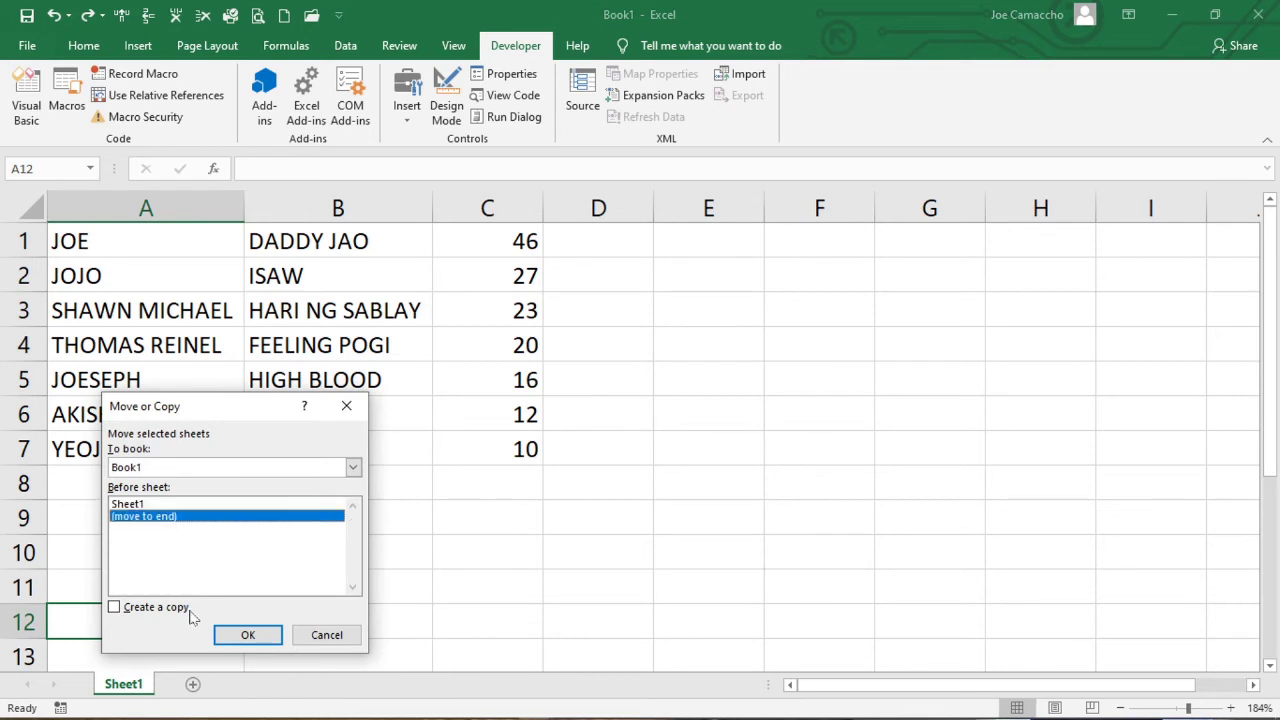
click(115, 607)
click(248, 635)
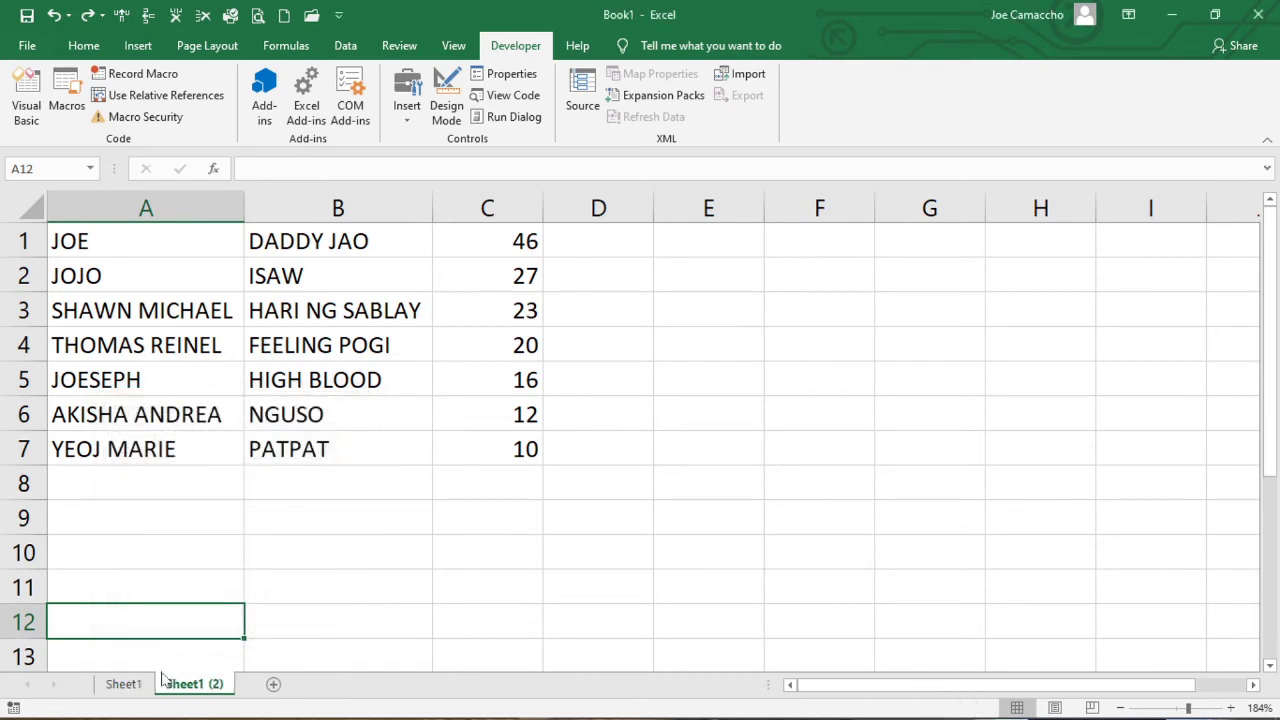
click(125, 684)
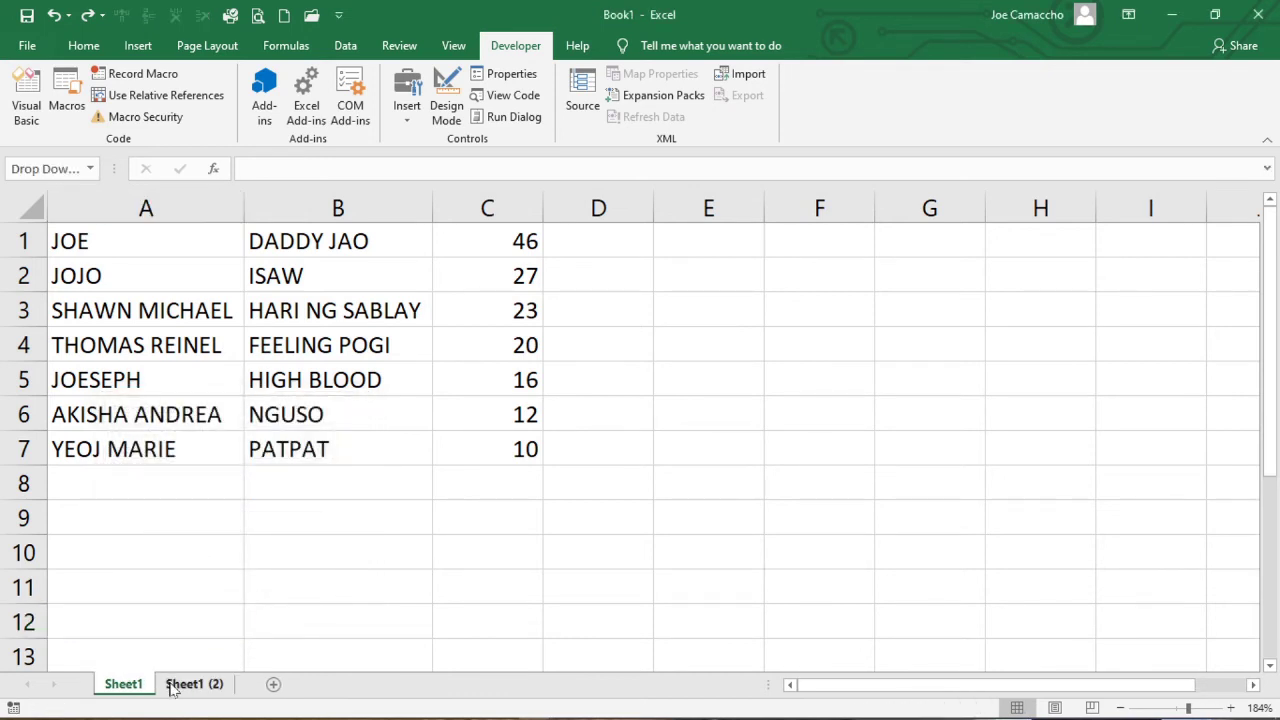
click(172, 686)
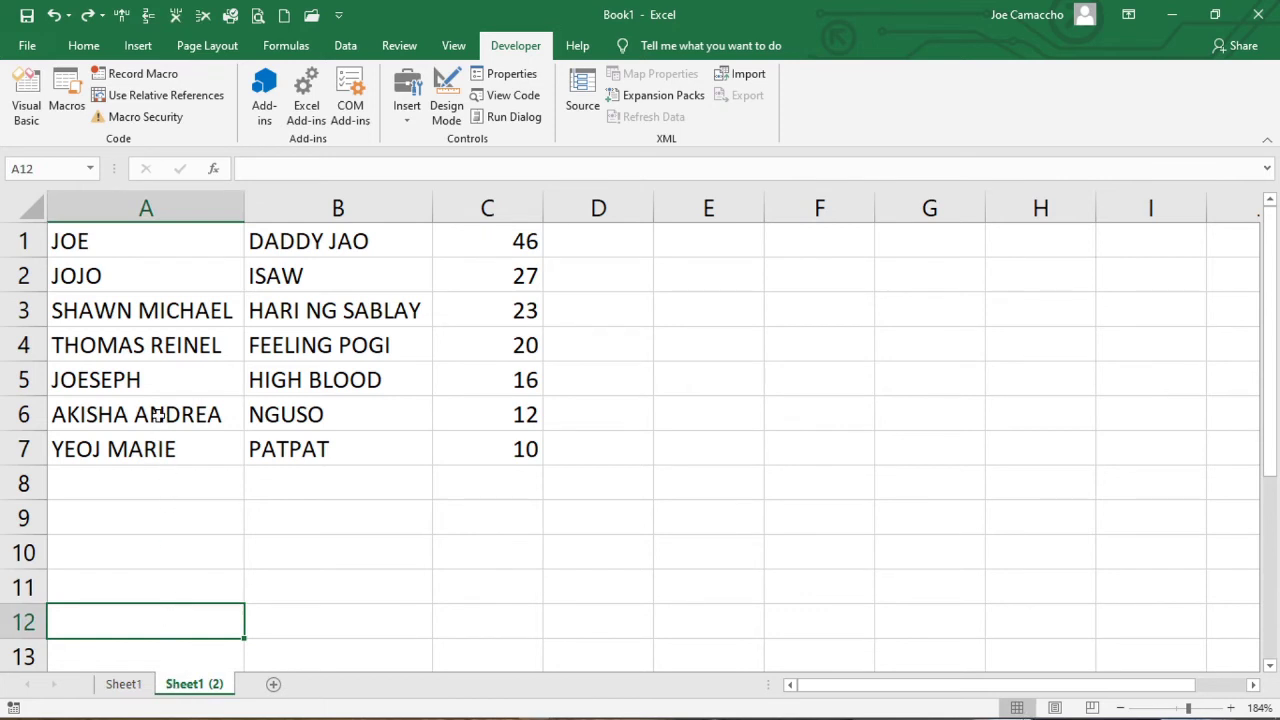
Run Macro2 from the Macros list on Sheet1 (2), check the result, then return to Sheet1.
click(170, 390)
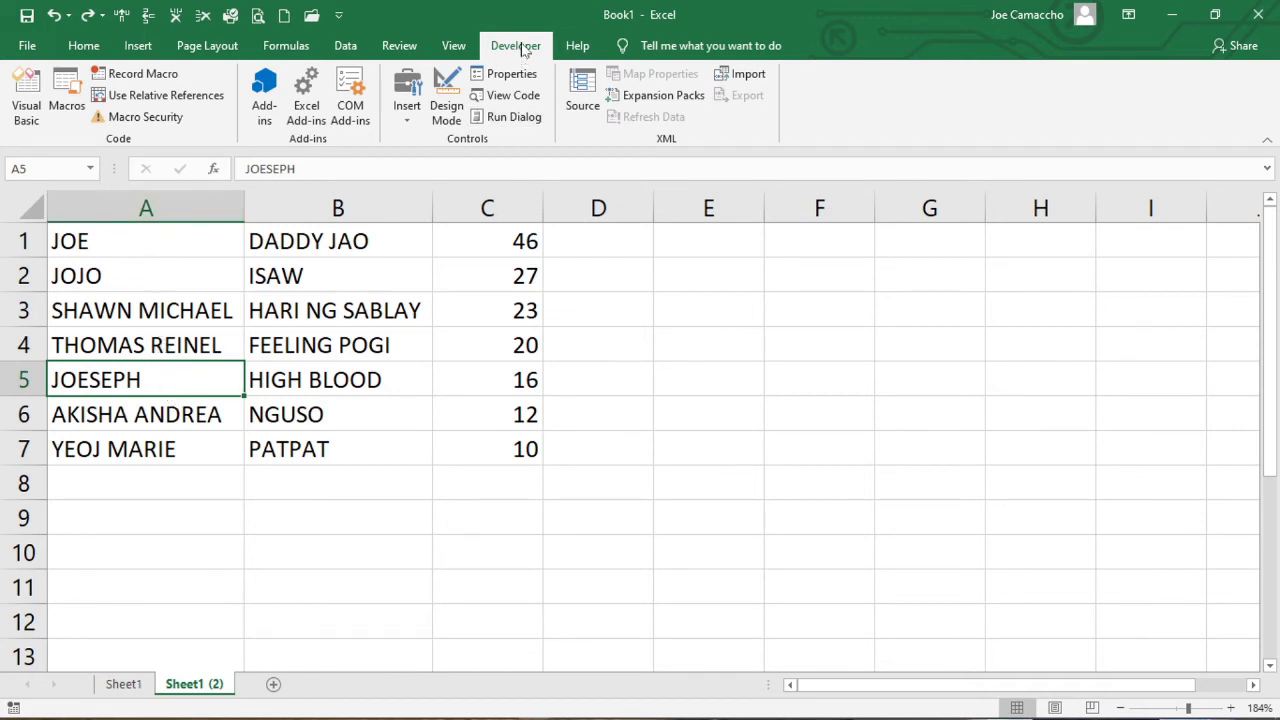
click(70, 108)
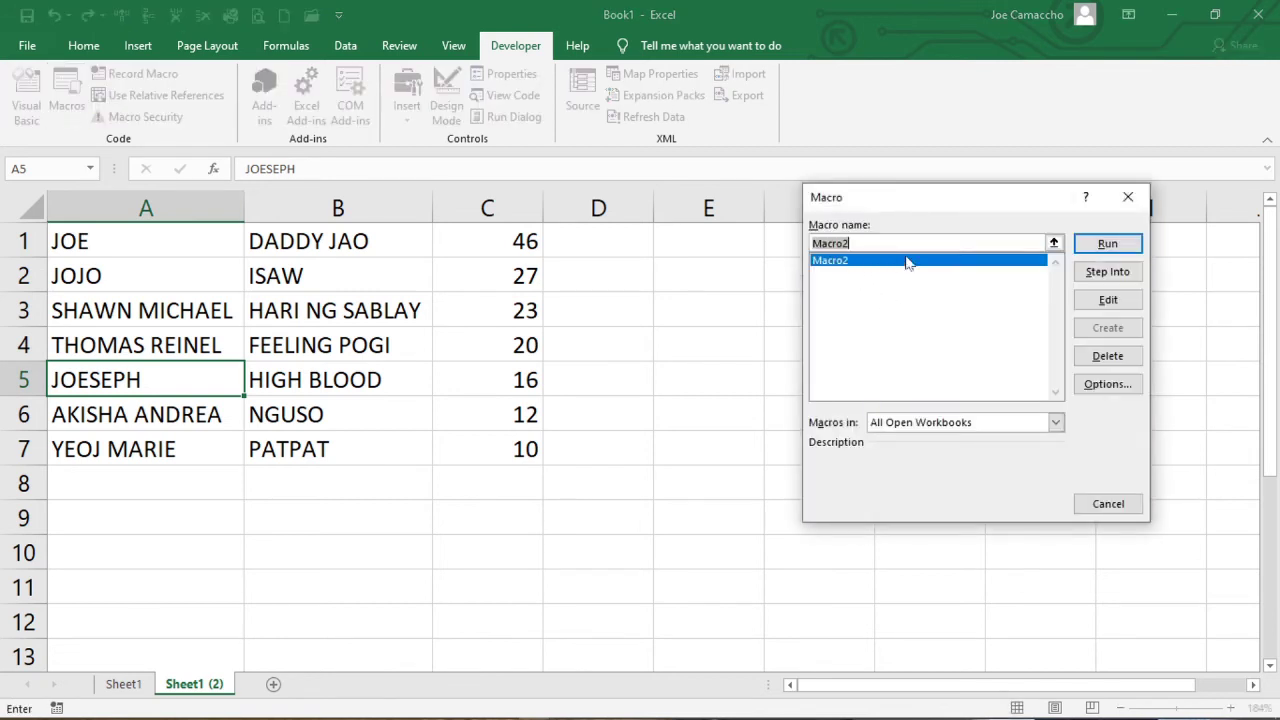
click(1108, 244)
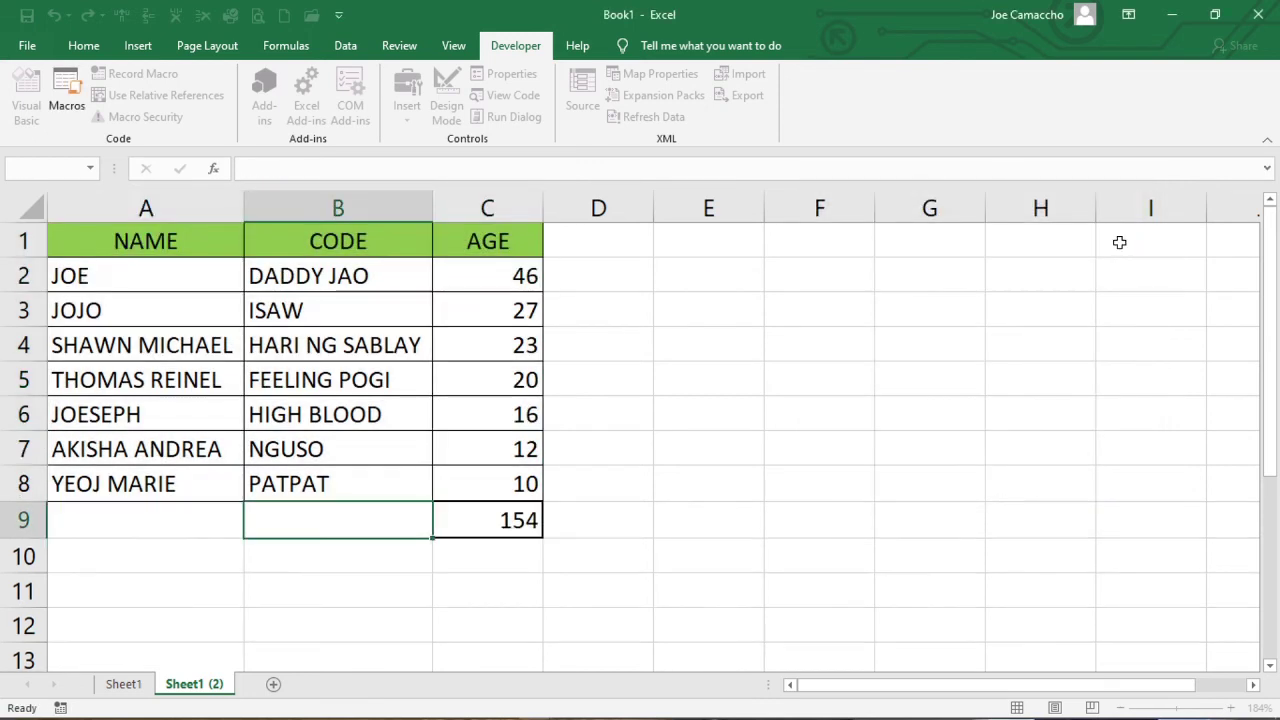
click(456, 483)
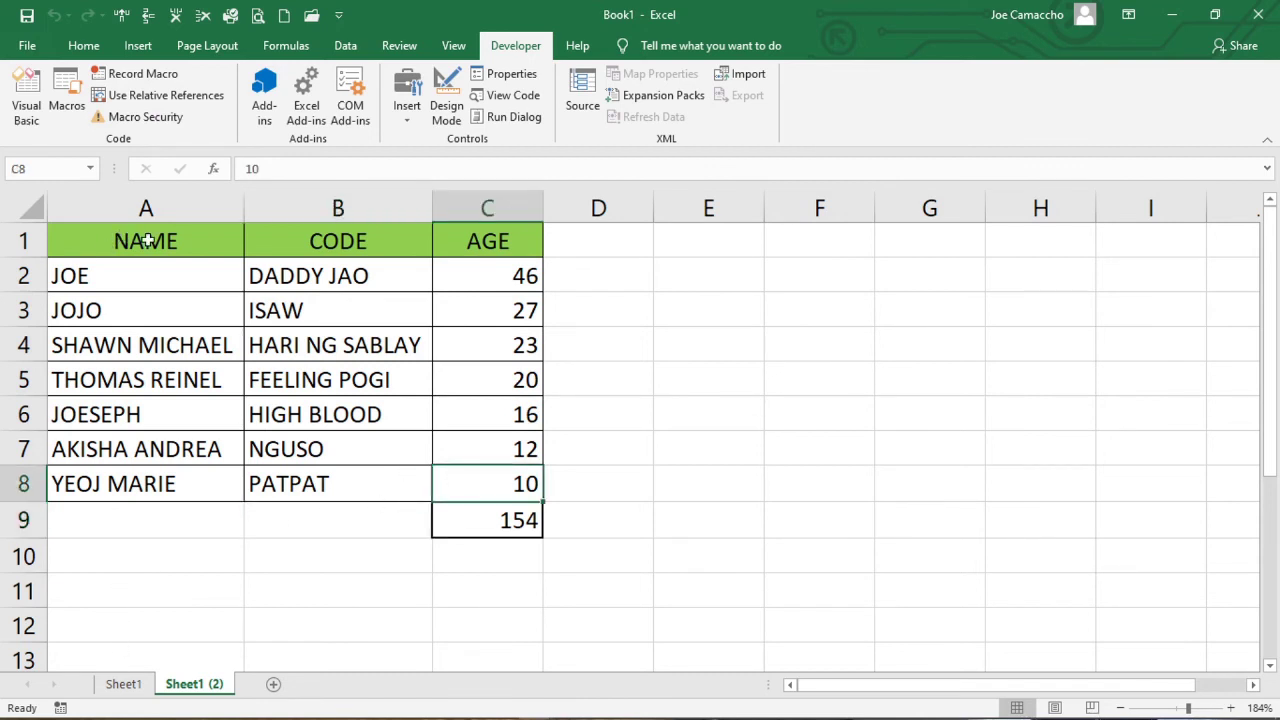
click(115, 684)
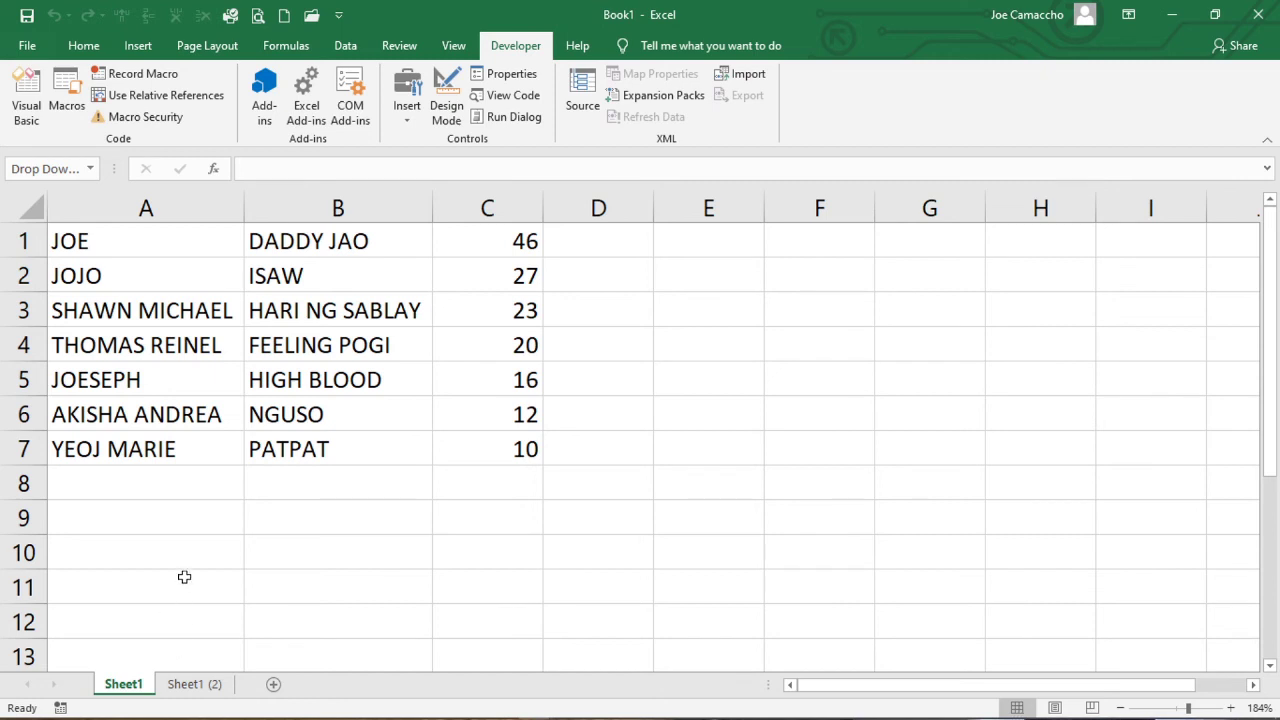
Run Macro2 on Sheet1 to add the green bordered NAME/CODE/AGE header and 154 total.
click(190, 684)
click(140, 685)
click(72, 105)
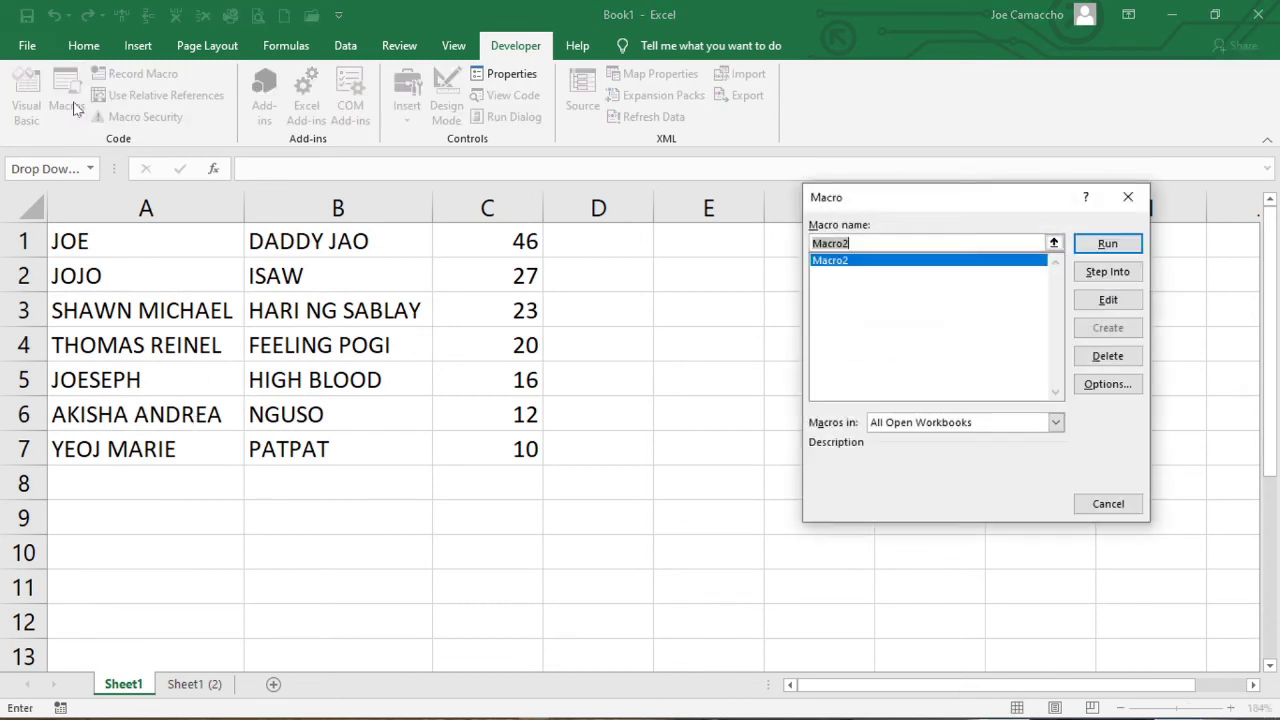
click(1093, 245)
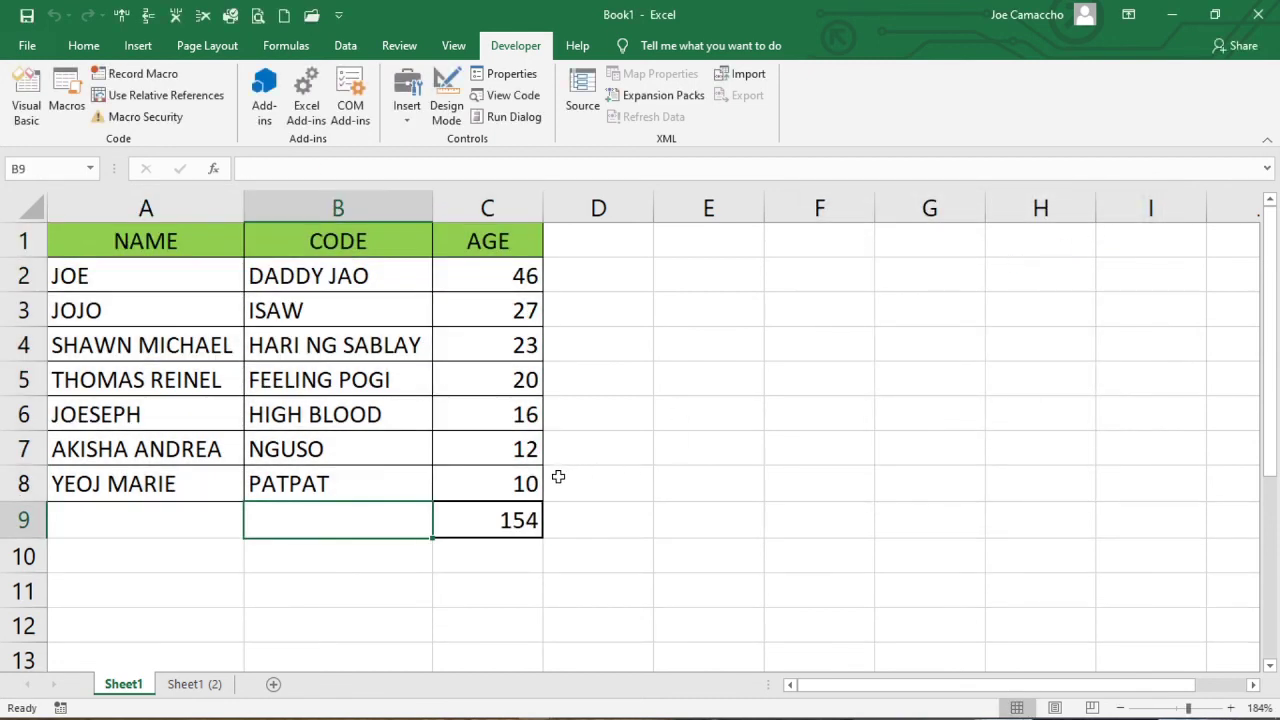
mouse_move(565, 718)
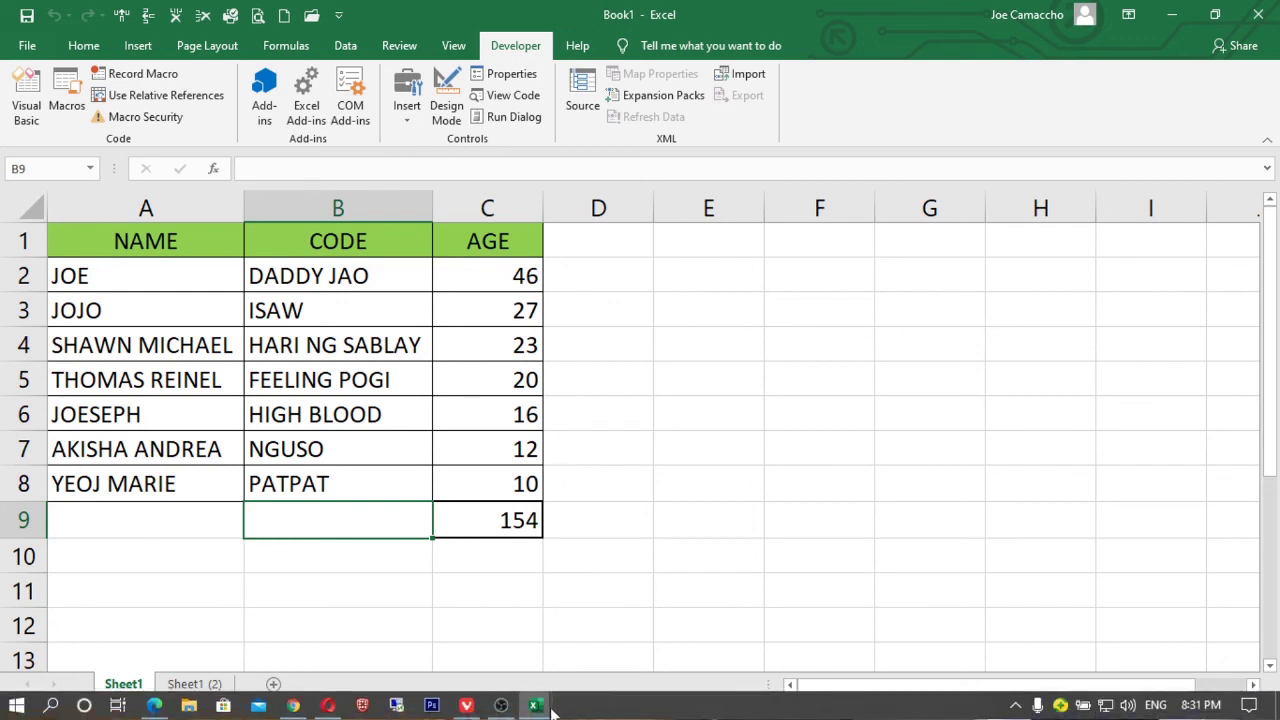
Switch from the Excel workbook to OBS Studio via the taskbar.
click(501, 705)
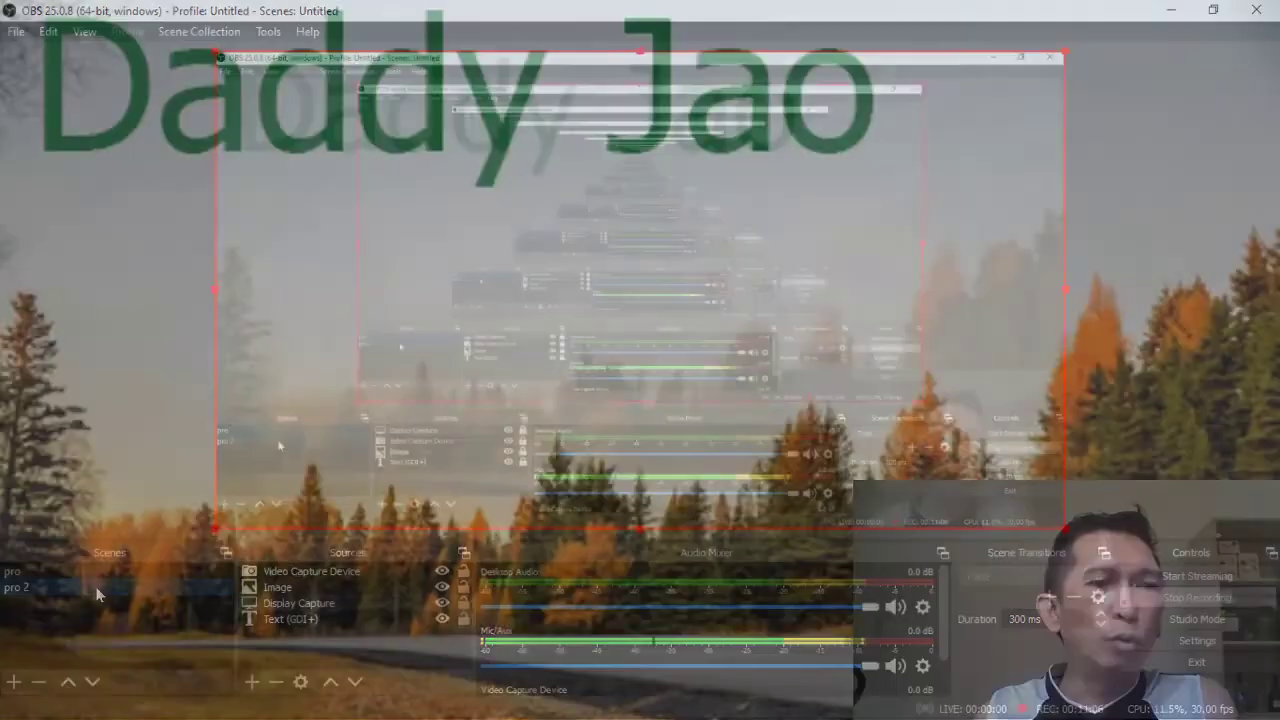